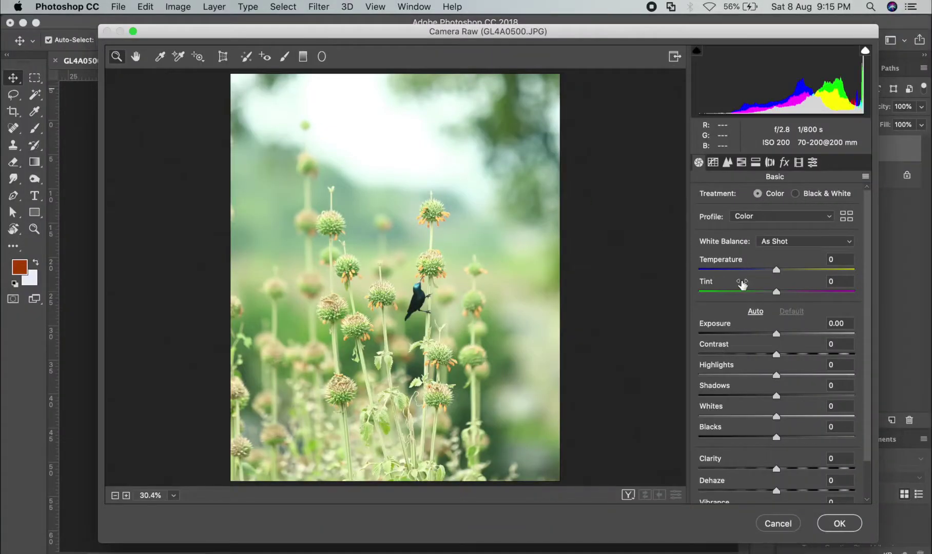
Warm up and darken the photo with temperature +8, tint +12 and exposure -1.15
left_click_drag(775, 269, 782, 270)
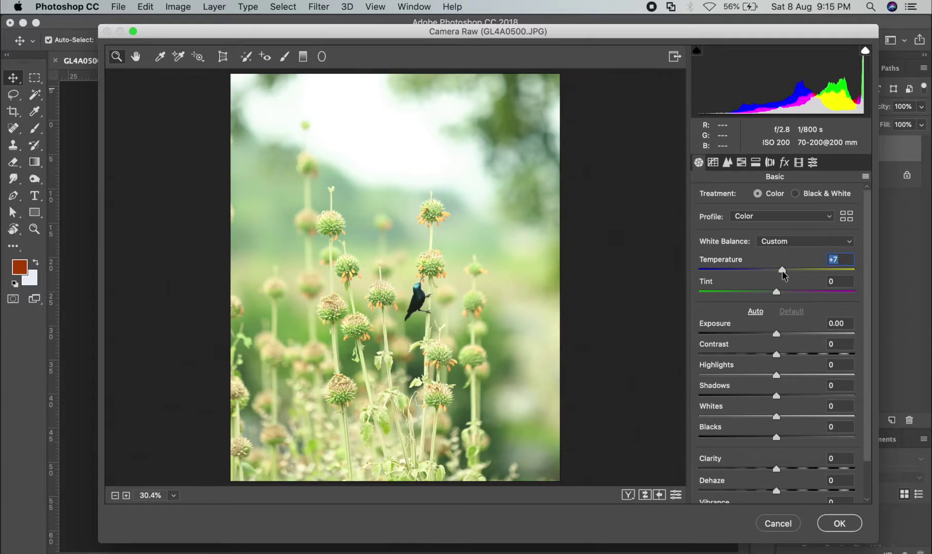
left_click_drag(775, 295, 758, 276)
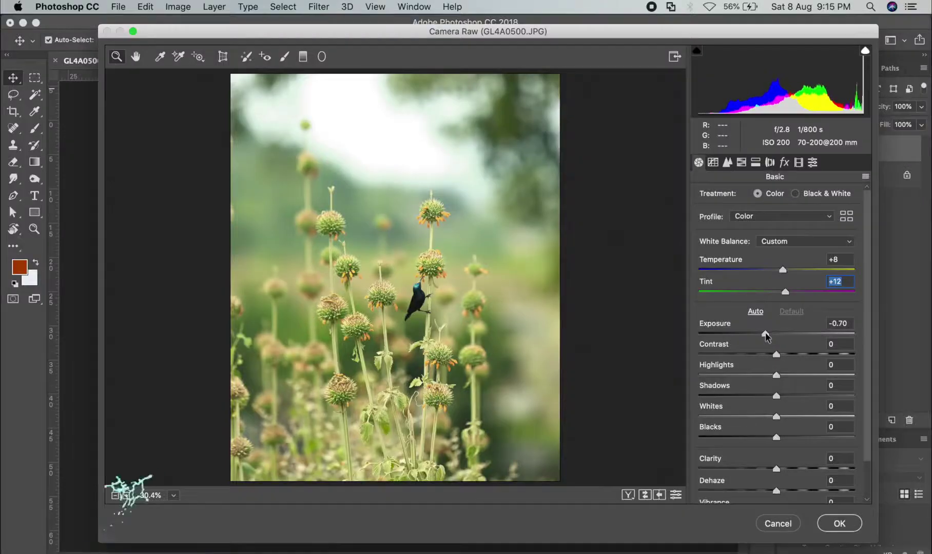
left_click_drag(765, 334, 758, 334)
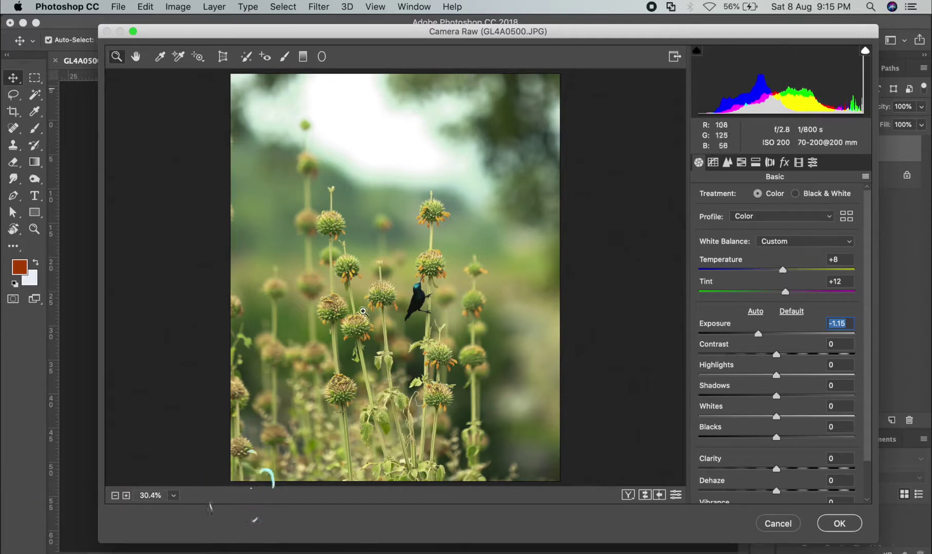
Set contrast to +12, highlights to -28, shadows to +9, whites to +34, blacks to +12 and clarity to +6
left_click_drag(779, 354, 787, 355)
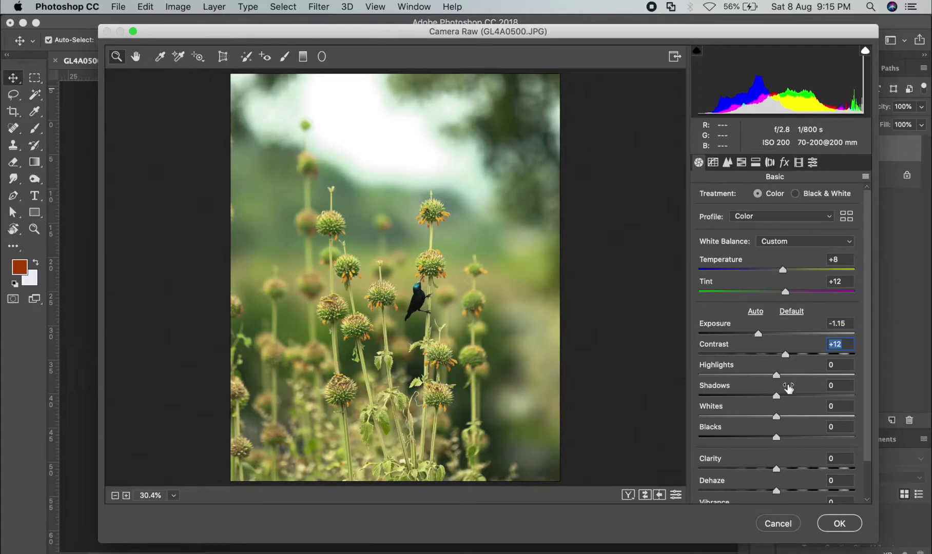
left_click_drag(797, 379, 742, 376)
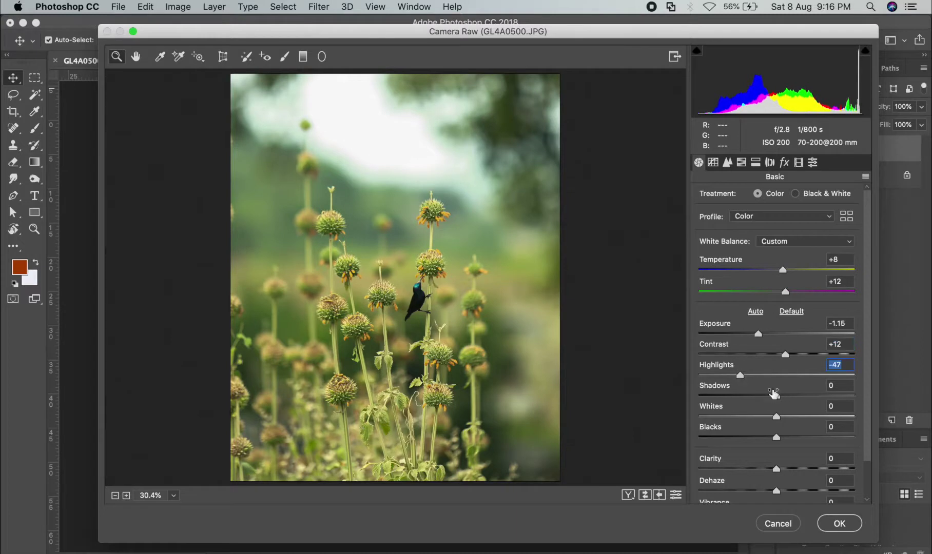
left_click_drag(740, 376, 805, 418)
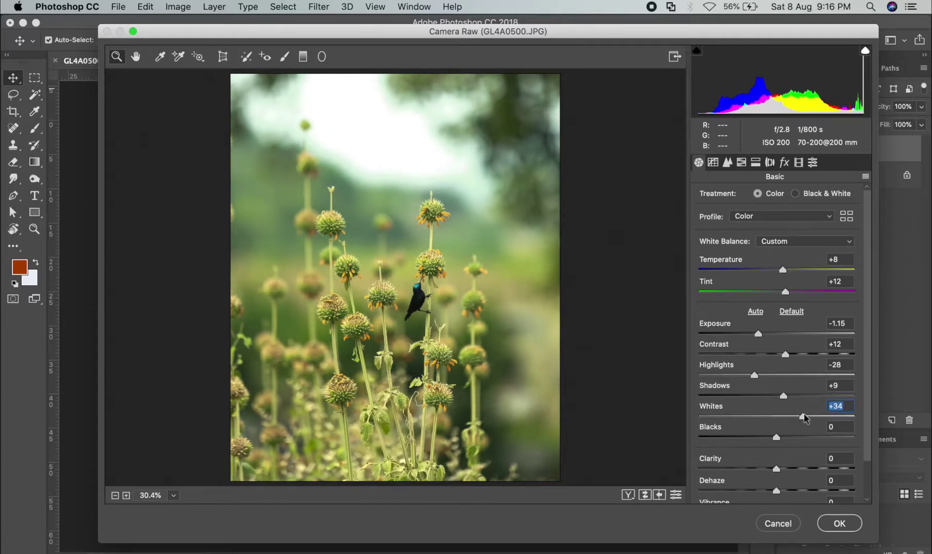
mouse_move(775, 438)
left_mouse_down()
mouse_move(794, 439)
mouse_move(760, 438)
mouse_move(793, 439)
mouse_move(784, 436)
left_mouse_up()
scroll(784, 435, "down", 2)
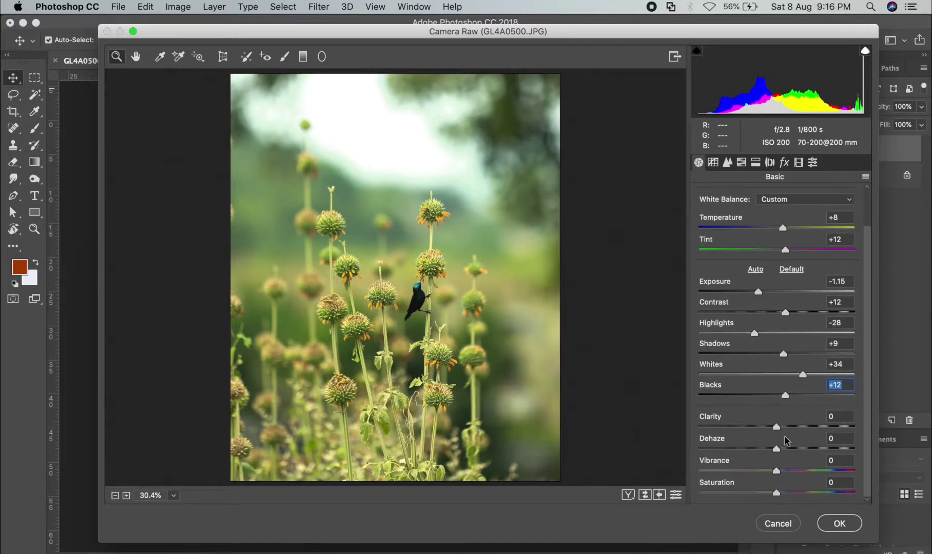
left_click_drag(782, 426, 784, 426)
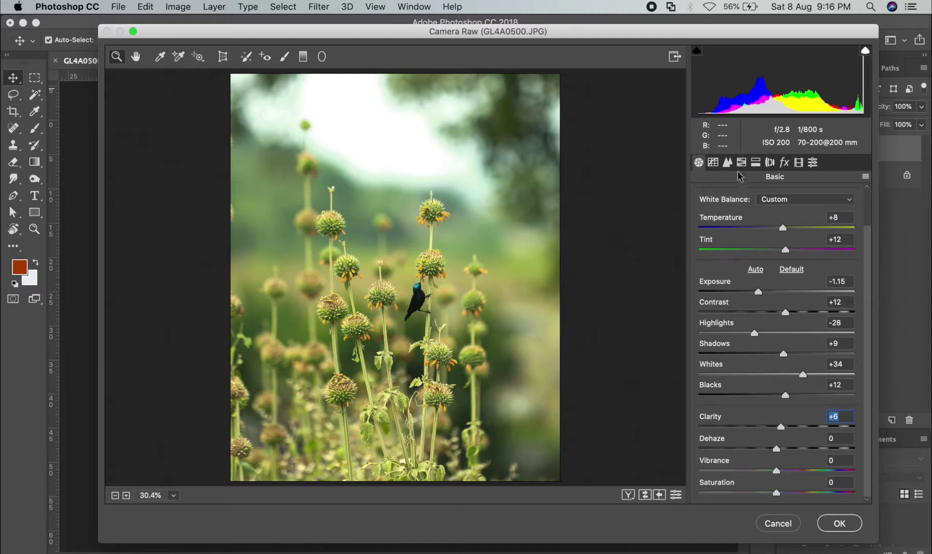
Shape a gentle S-curve on the RGB point tone curve, mapping input 68 to output 61 and input 189 to output 196
left_click(715, 161)
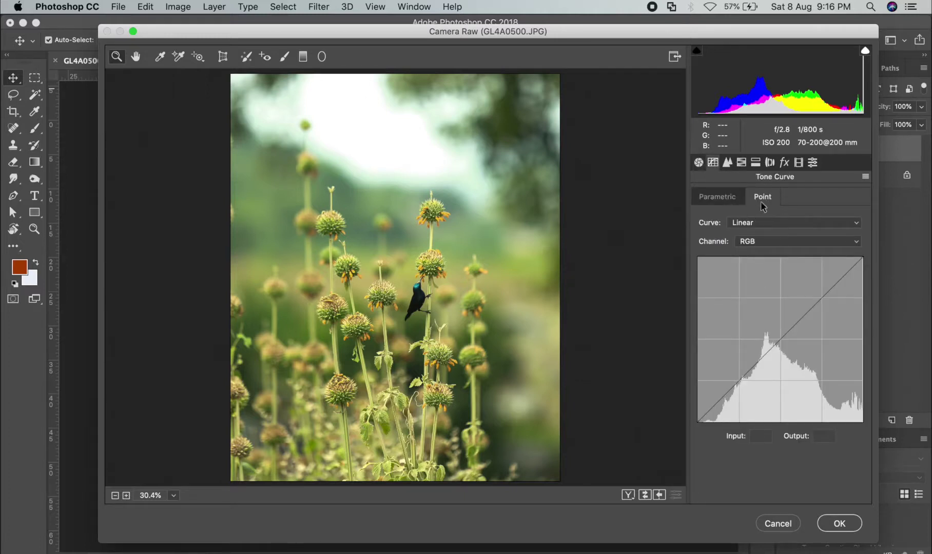
left_click_drag(738, 380, 740, 382)
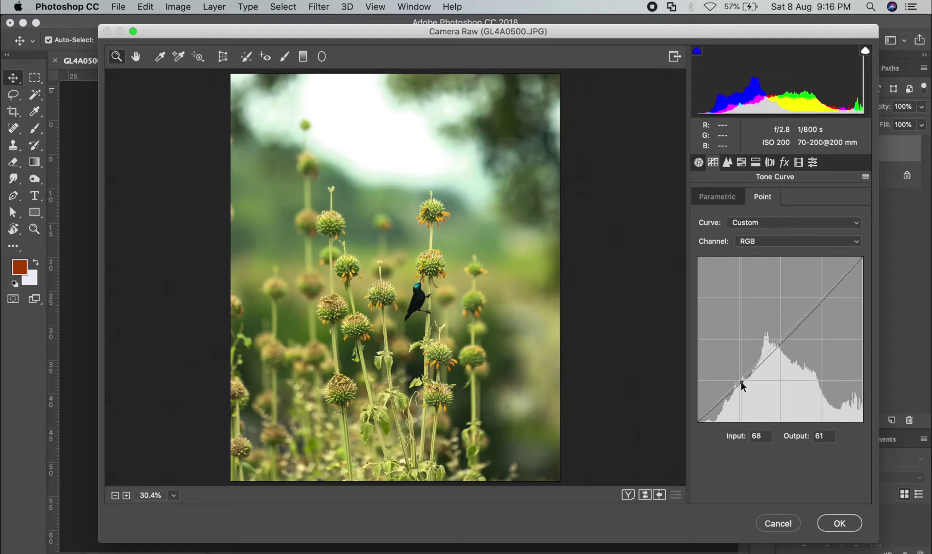
left_click_drag(820, 304, 820, 295)
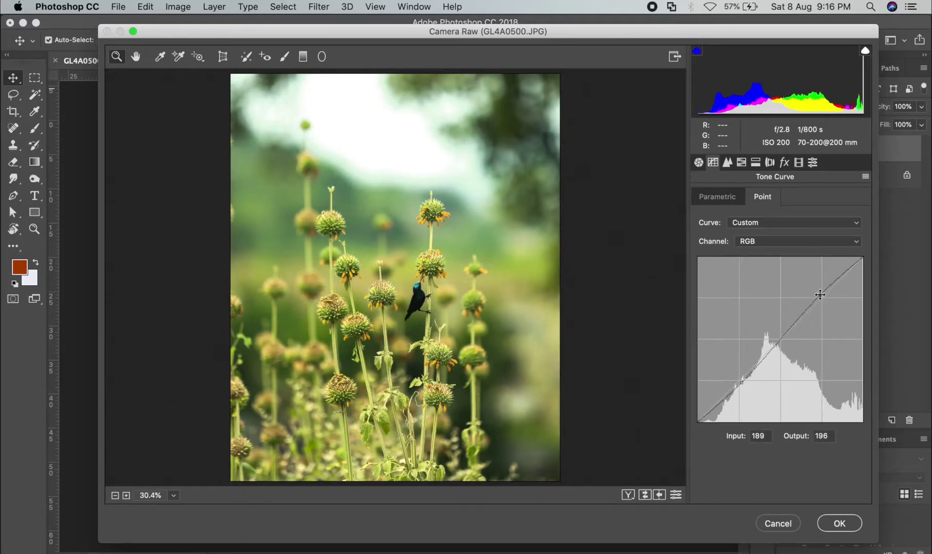
Sharpen the photo with masking 100, detail 48, radius 1.5 and amount 38
left_click(728, 163)
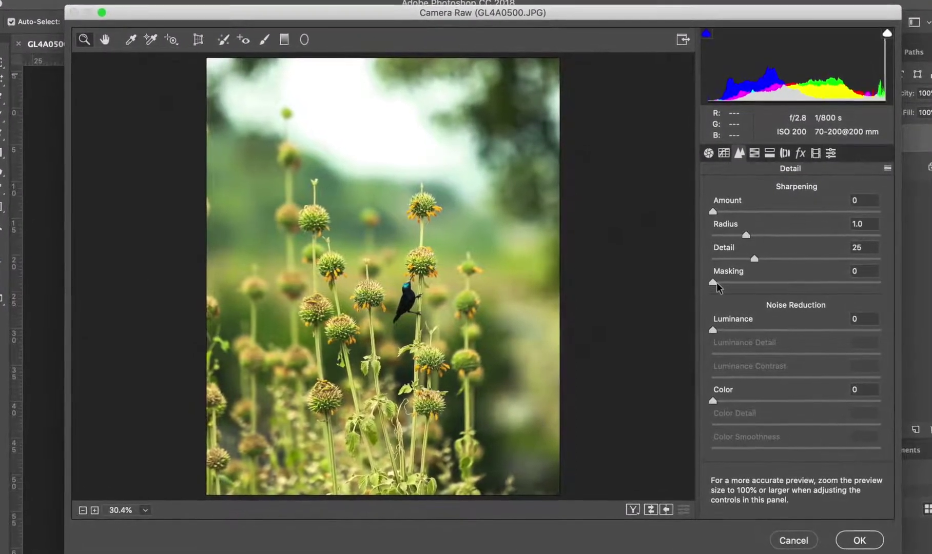
left_click_drag(717, 283, 917, 282)
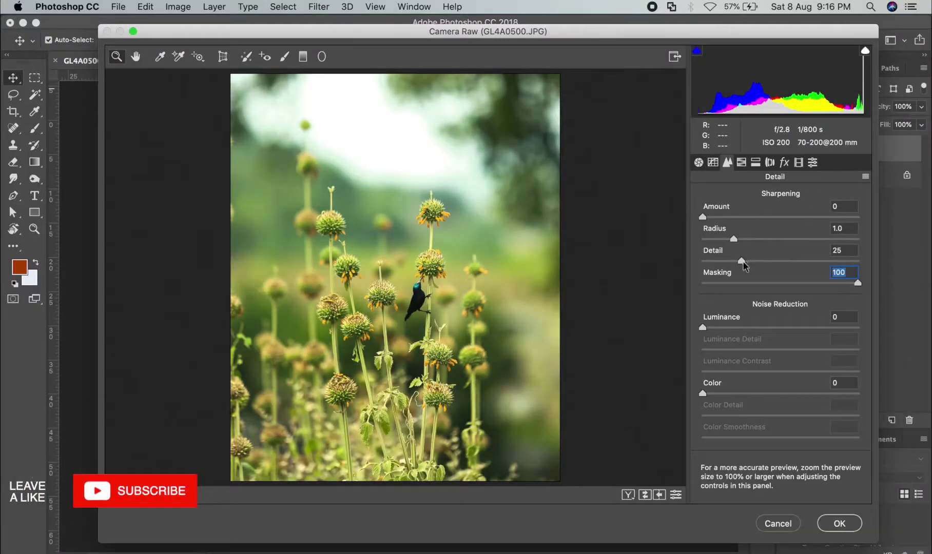
left_click_drag(741, 261, 776, 261)
left_click_drag(734, 238, 764, 240)
left_click_drag(702, 217, 739, 215)
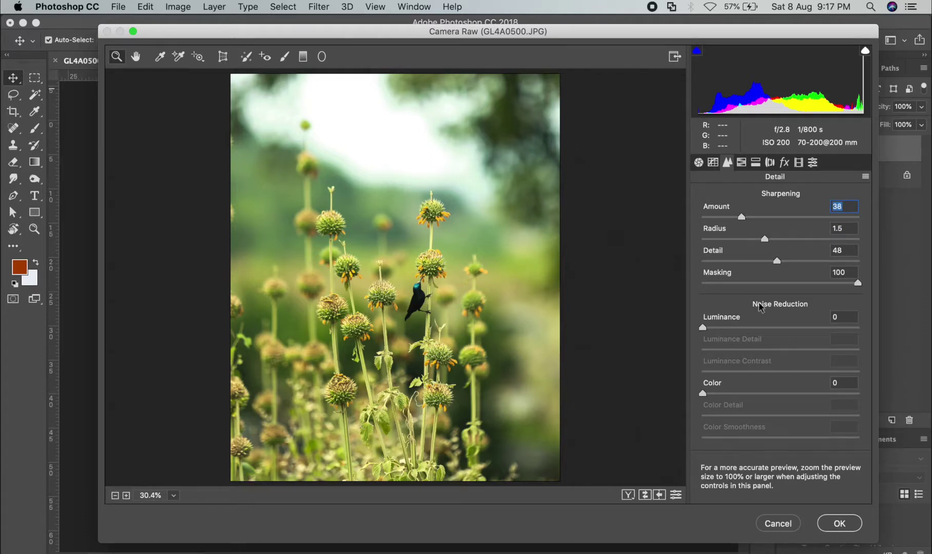
Reduce noise with luminance 6 and color 5, and raise the luminance contrast slightly
left_click_drag(706, 328, 714, 329)
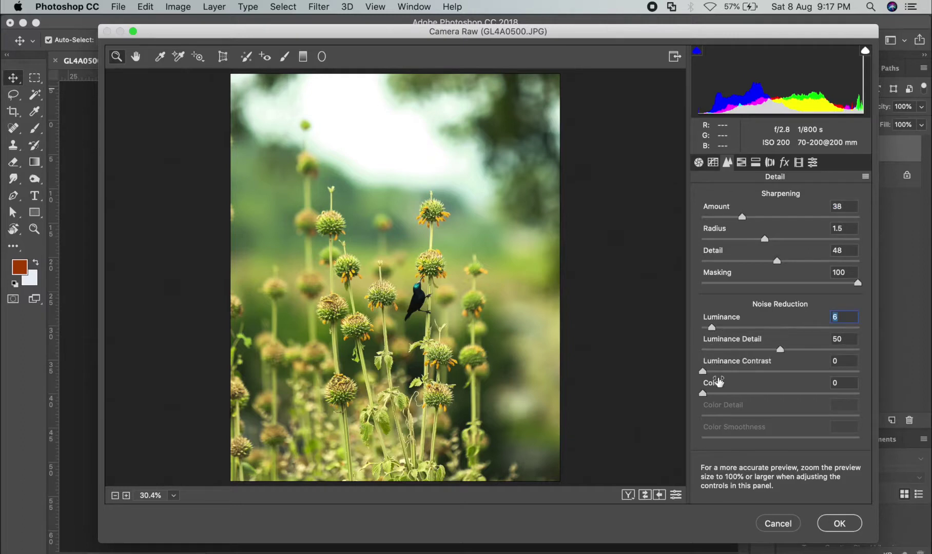
left_click_drag(703, 394, 711, 394)
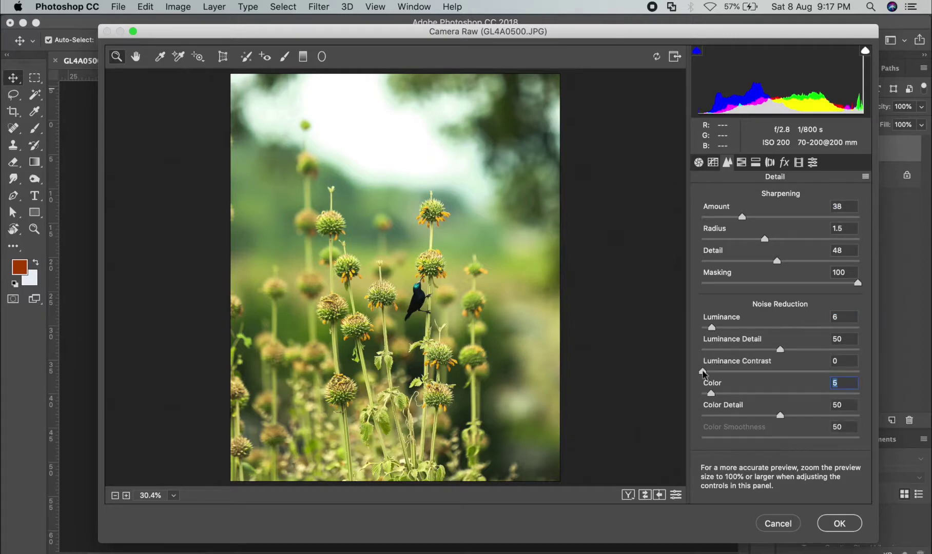
left_click_drag(704, 372, 712, 370)
Shift the HSL hues of greens to -100, yellows to -43, oranges to -56 and reds to +17
left_click(741, 163)
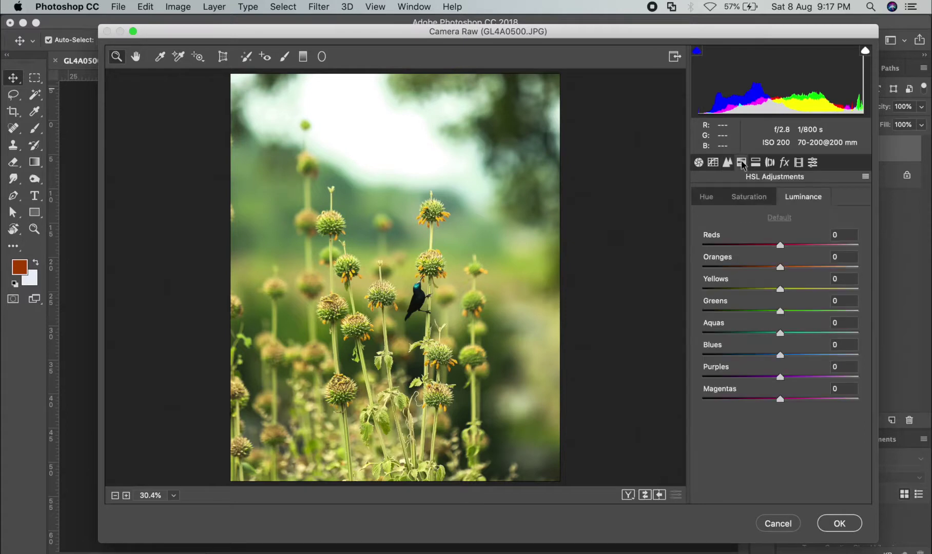
left_click(709, 200)
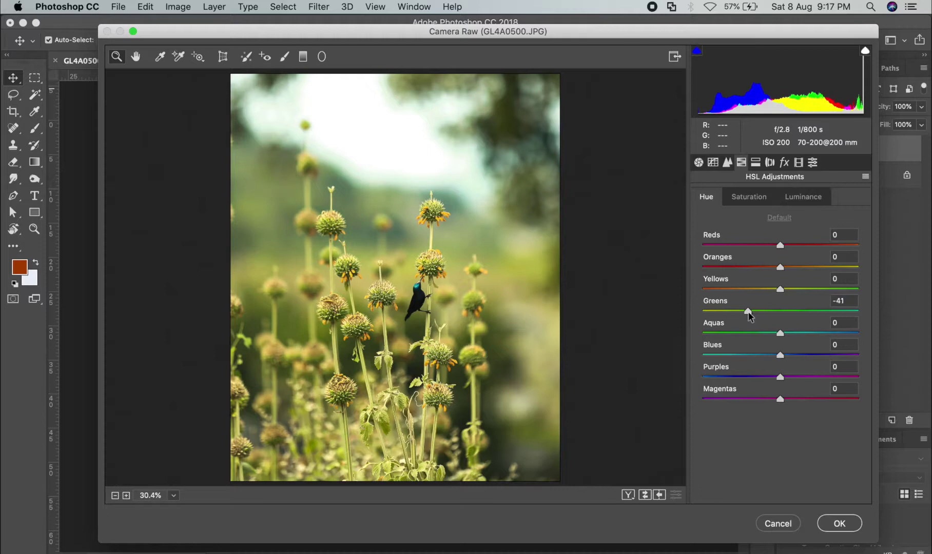
left_click_drag(733, 314, 675, 303)
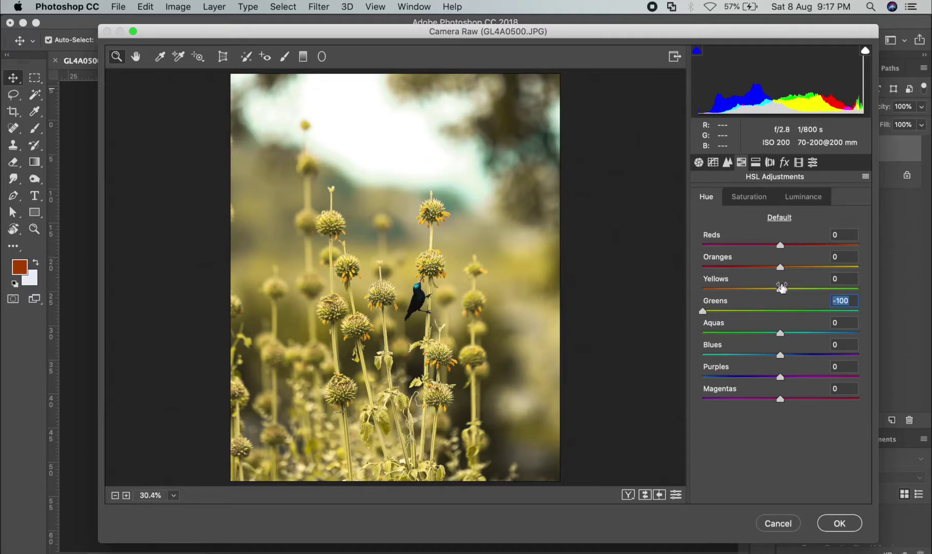
left_click_drag(781, 291, 747, 293)
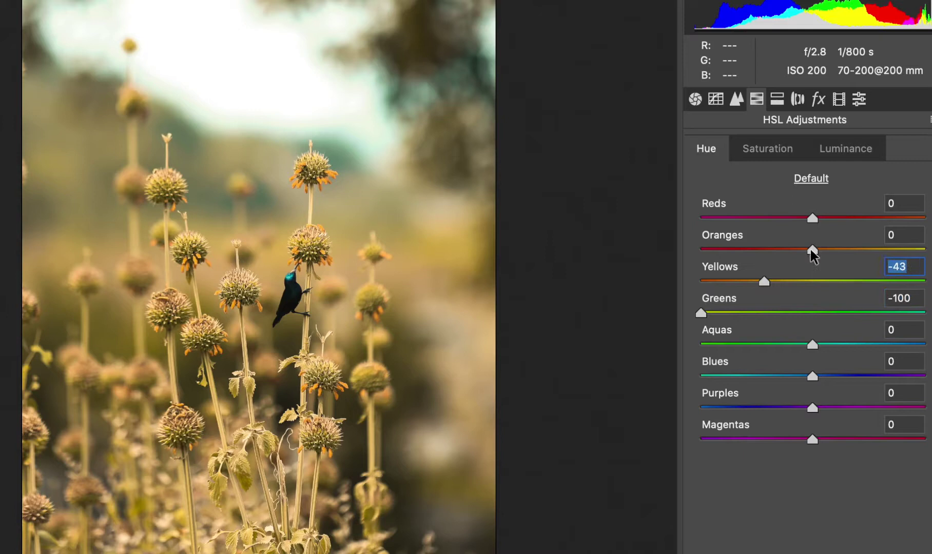
left_click_drag(810, 250, 750, 250)
left_click_drag(810, 221, 831, 226)
Set the aquas hue to -100, then raise the blues hue and lower the purples hue
left_click_drag(811, 341, 722, 357)
left_click_drag(631, 347, 569, 335)
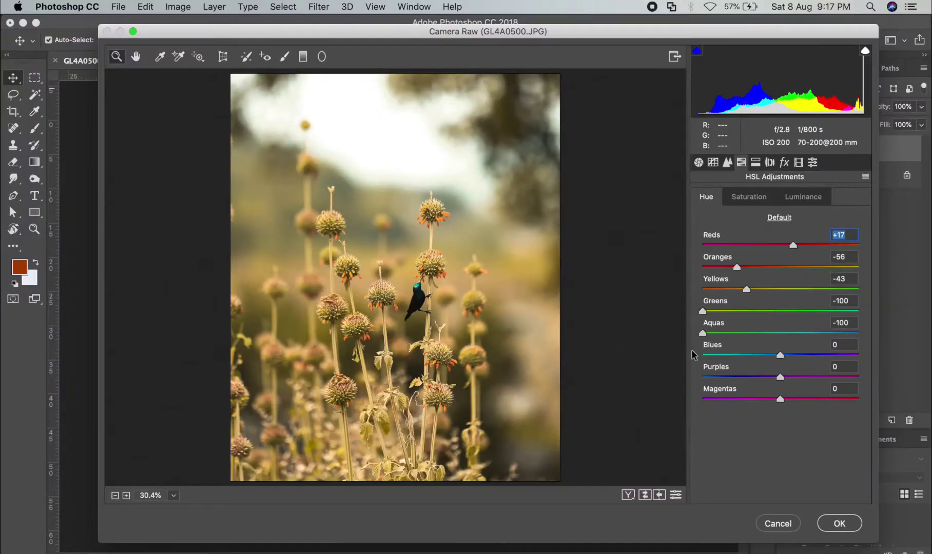
left_click_drag(692, 350, 691, 350)
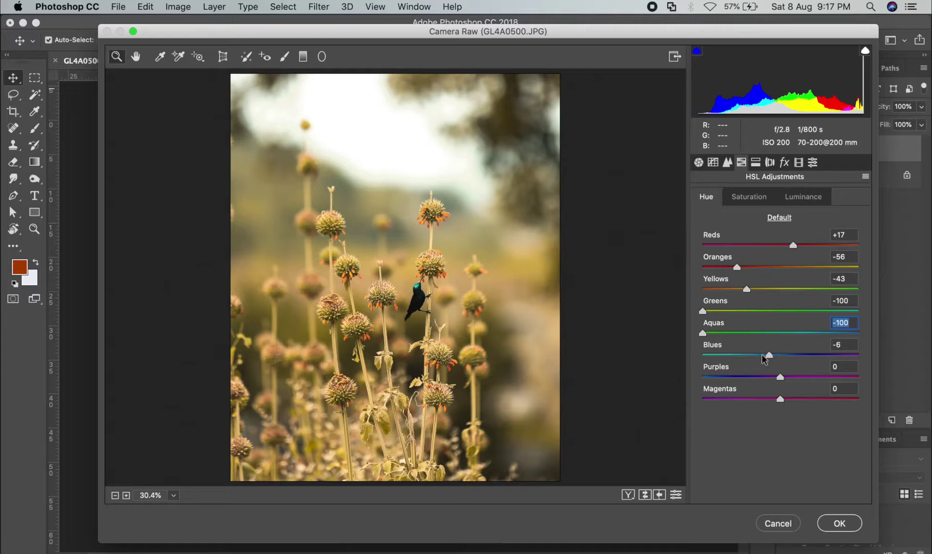
left_click_drag(836, 355, 840, 355)
left_click_drag(746, 377, 743, 377)
Set the HSL saturation of oranges to +6, reds to +100, yellows to +42 and greens to -100
left_click(749, 197)
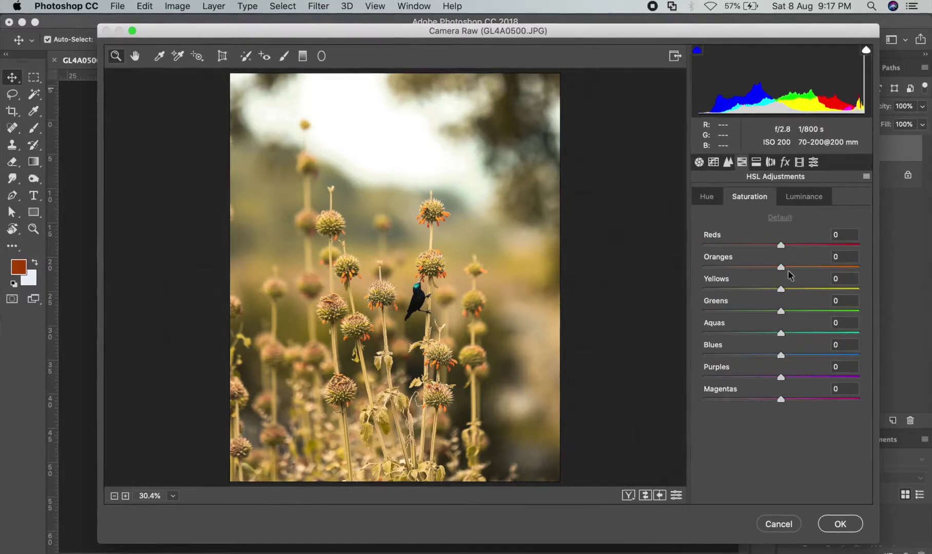
left_click_drag(781, 267, 876, 247)
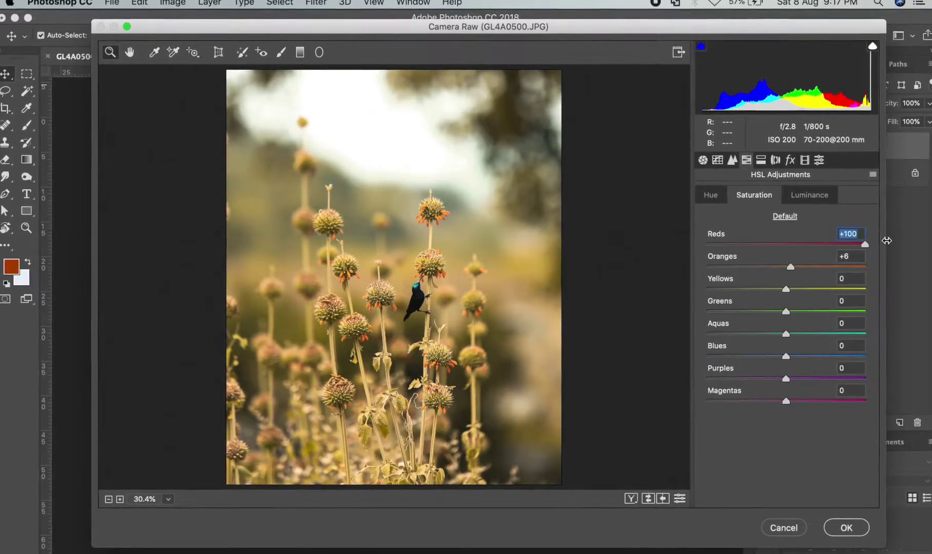
left_click_drag(786, 289, 826, 296)
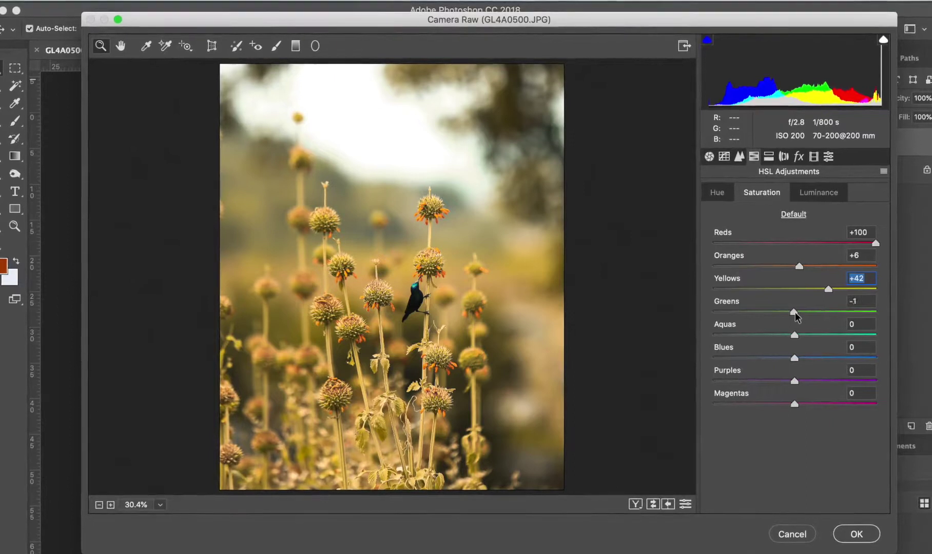
left_click_drag(795, 313, 714, 303)
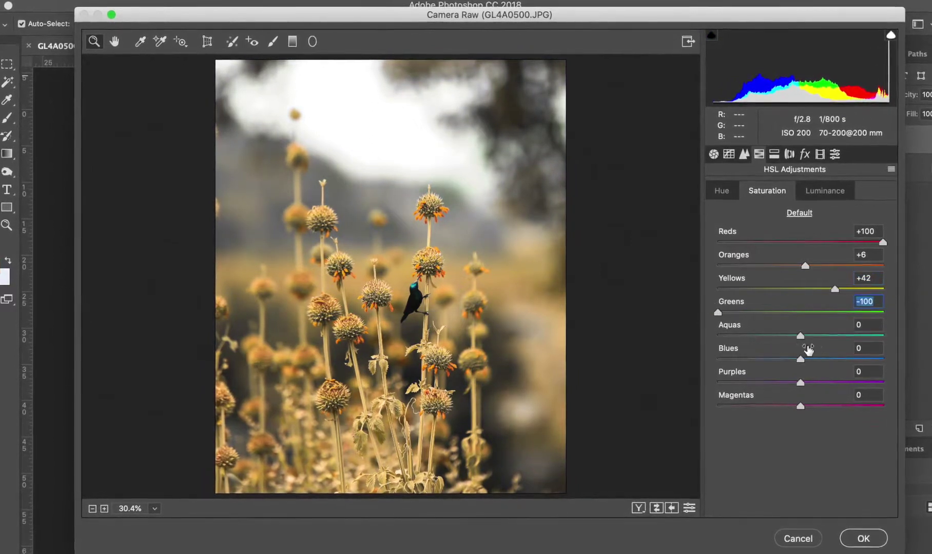
Set the HSL saturation of aquas to -100, blues to +17, purples to -15 and magentas to +32
left_click_drag(801, 336, 657, 339)
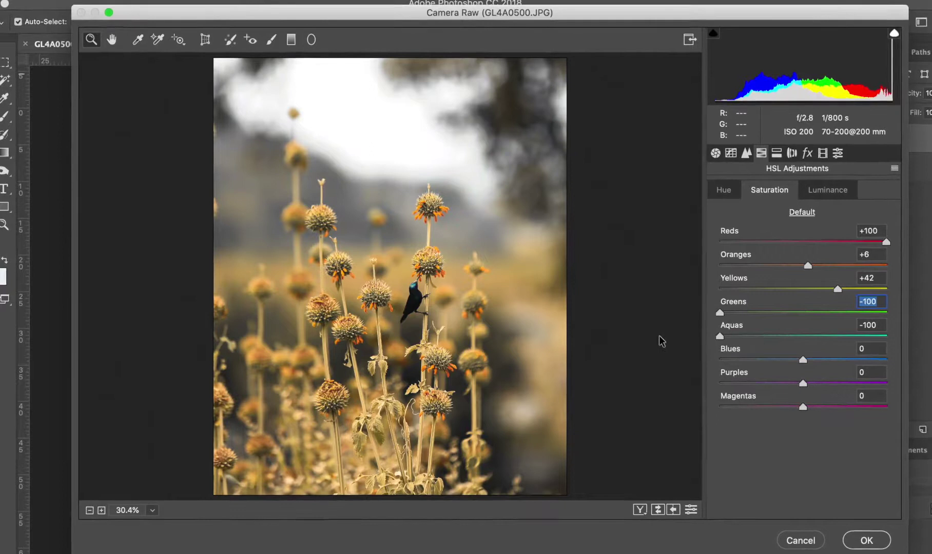
left_click_drag(718, 341, 672, 339)
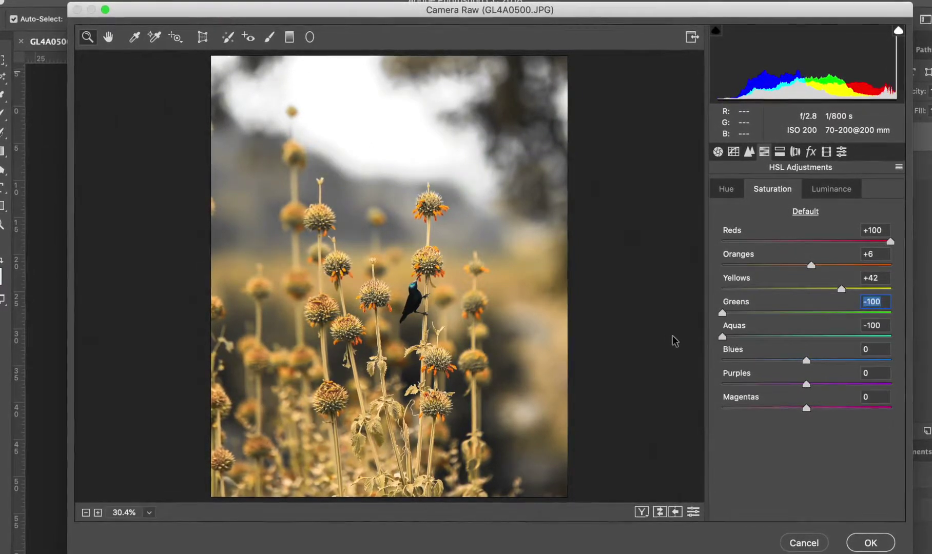
left_click_drag(807, 360, 748, 383)
left_click_drag(805, 389, 844, 428)
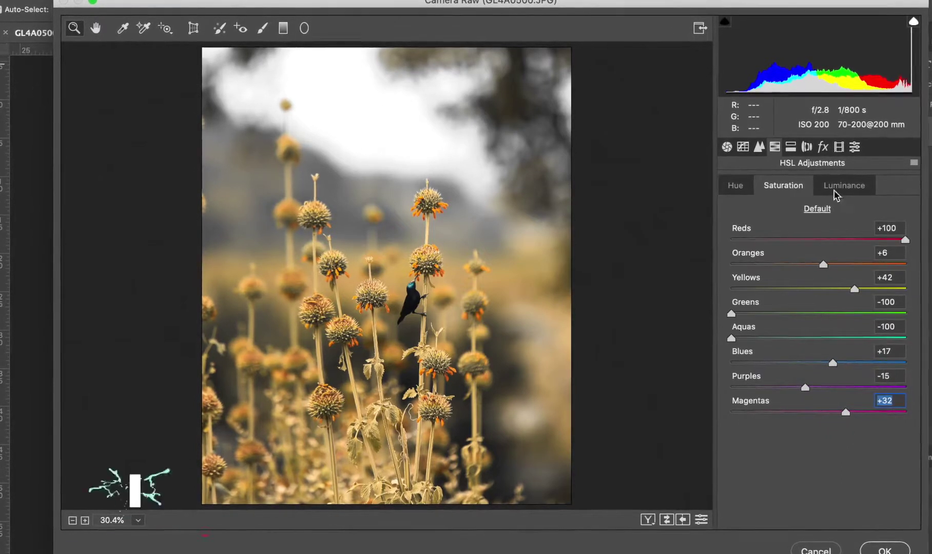
Set the HSL luminance of reds to +3, oranges to -13, yellows to +11, aquas to +55 and blues to +33
left_click(840, 187)
mouse_move(819, 240)
left_mouse_down()
mouse_move(732, 239)
mouse_move(867, 233)
mouse_move(790, 228)
mouse_move(819, 220)
mouse_move(826, 228)
left_mouse_up()
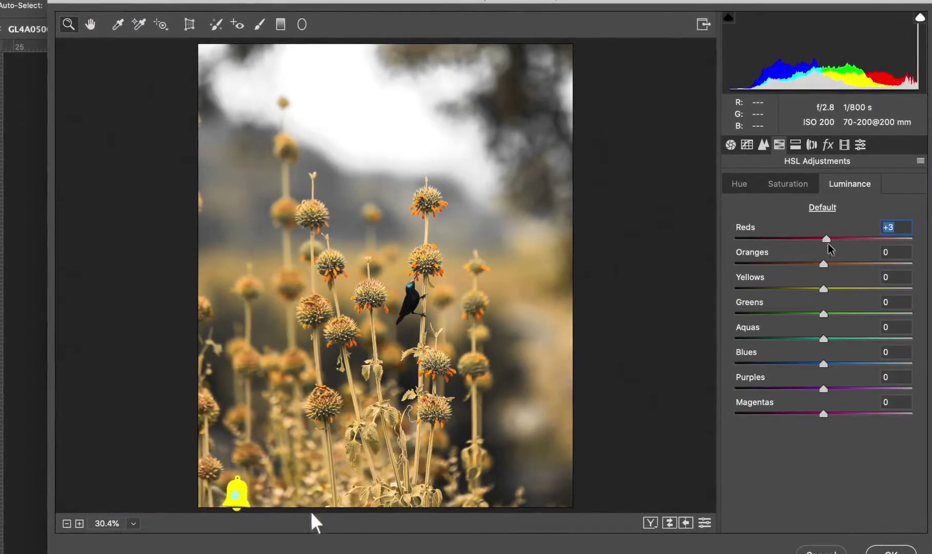
left_click_drag(822, 264, 849, 292)
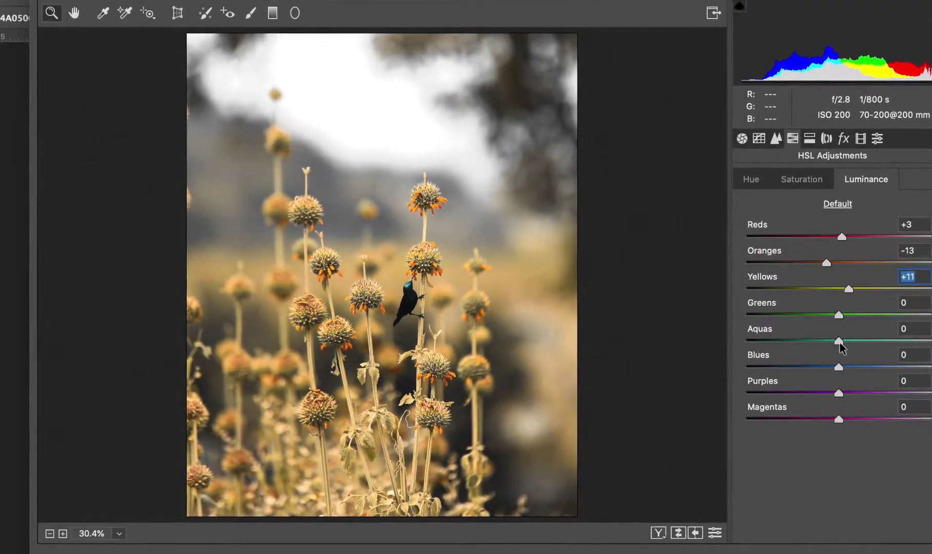
left_click_drag(840, 341, 892, 329)
left_click_drag(841, 368, 873, 369)
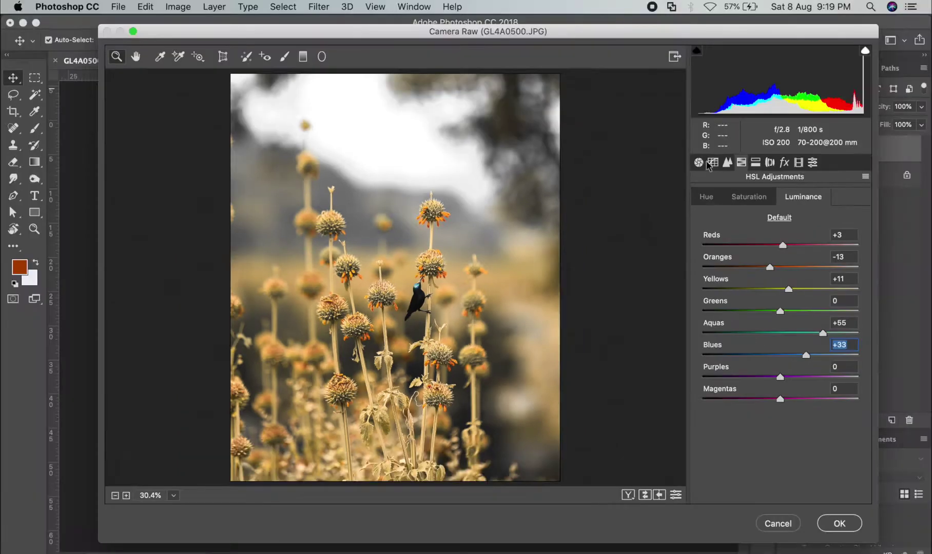
Raise the shadows to +100 in the basic adjustments to lighten the dark bird
left_click(744, 140)
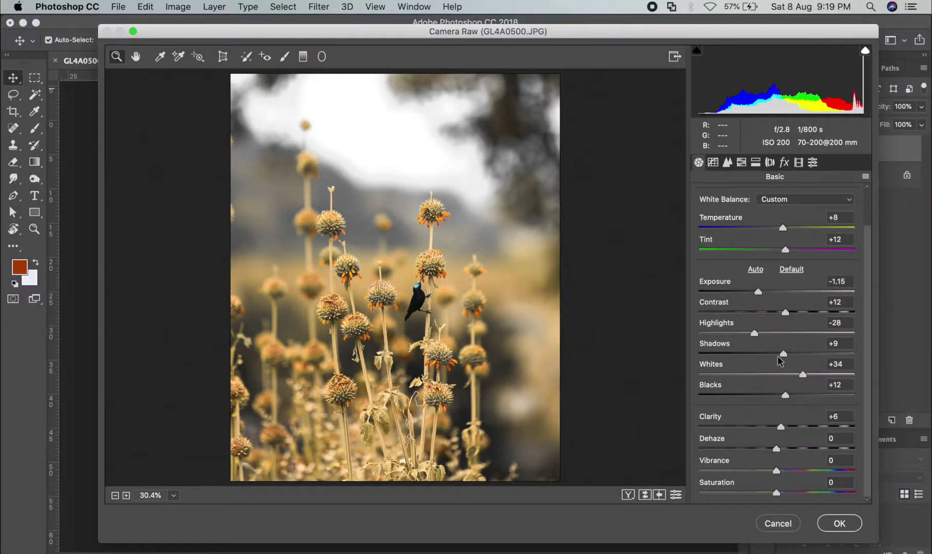
left_click_drag(784, 356, 909, 352)
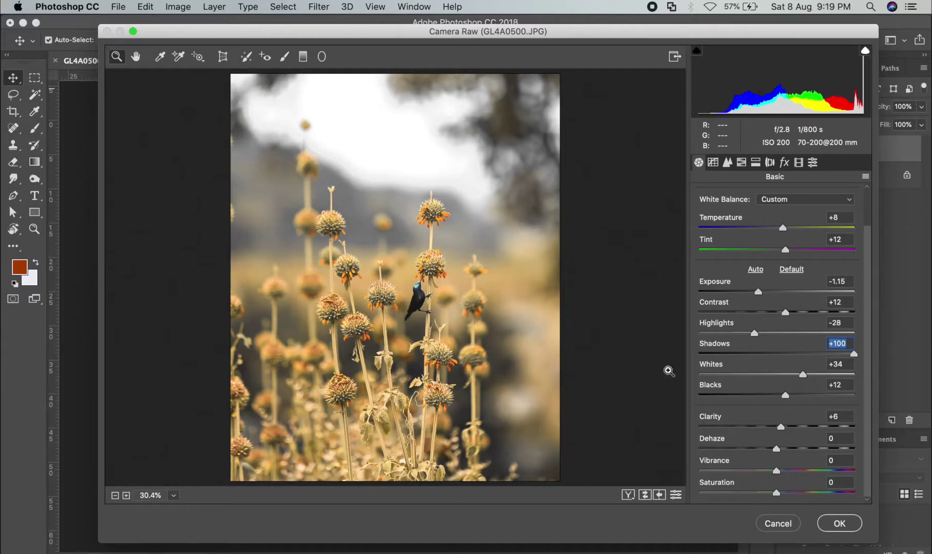
left_click(420, 301)
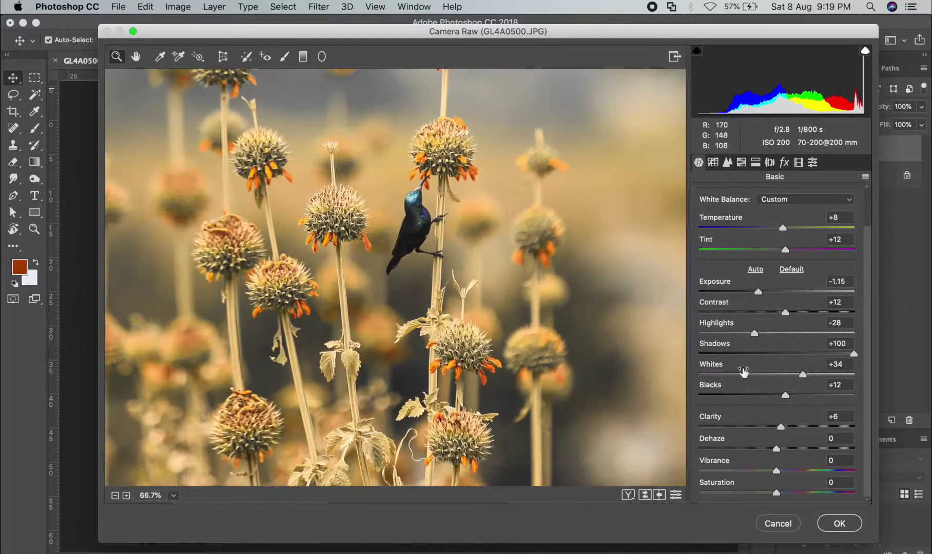
Lower the shadows from the maximum in the basic adjustments
left_click_drag(850, 359, 816, 362)
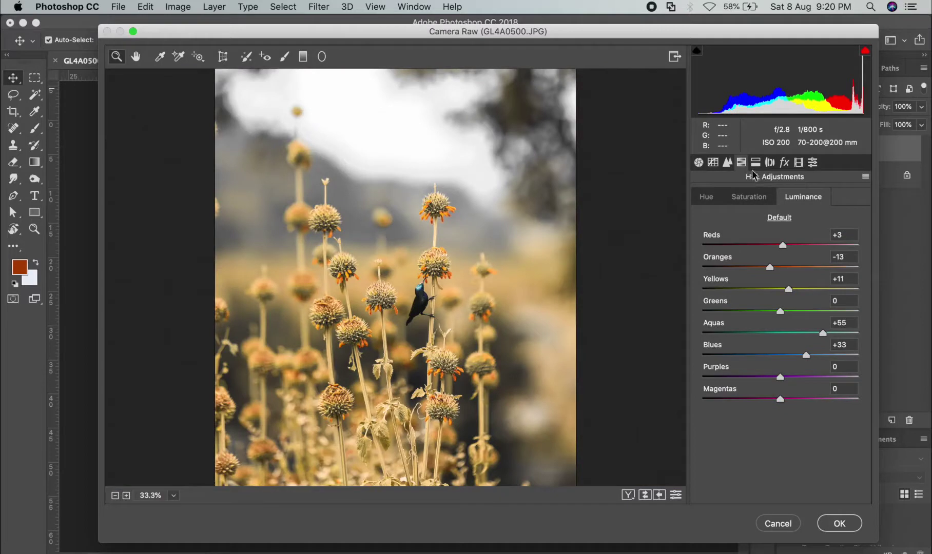
Split-tone the photo with highlights at hue 50 and slight saturation, and shadows at hue 195 and saturation 12
left_click(753, 165)
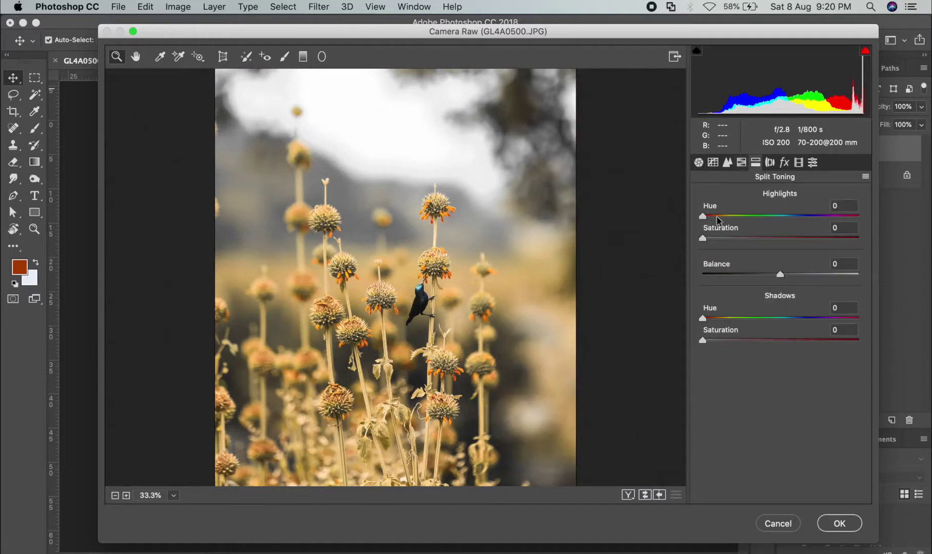
left_click_drag(713, 213, 724, 218)
mouse_move(787, 318)
left_mouse_down()
mouse_move(739, 309)
mouse_move(753, 321)
mouse_move(791, 323)
left_mouse_up()
mouse_move(704, 341)
left_mouse_down()
mouse_move(733, 341)
mouse_move(721, 340)
left_mouse_up()
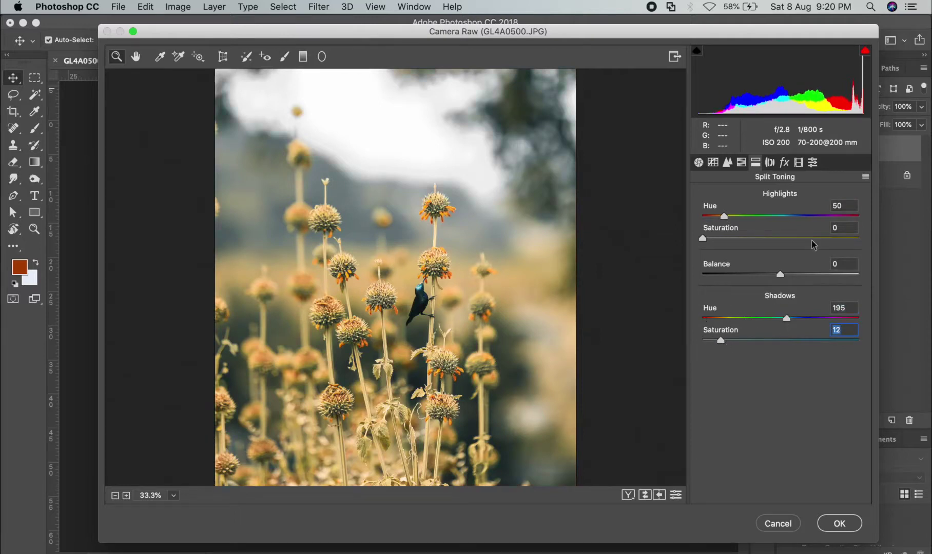
left_click_drag(704, 240, 716, 240)
In the lens corrections, set distortion to -1, the defringe purple hue range to 19/59 and the green hue range to 27/47
left_click(769, 162)
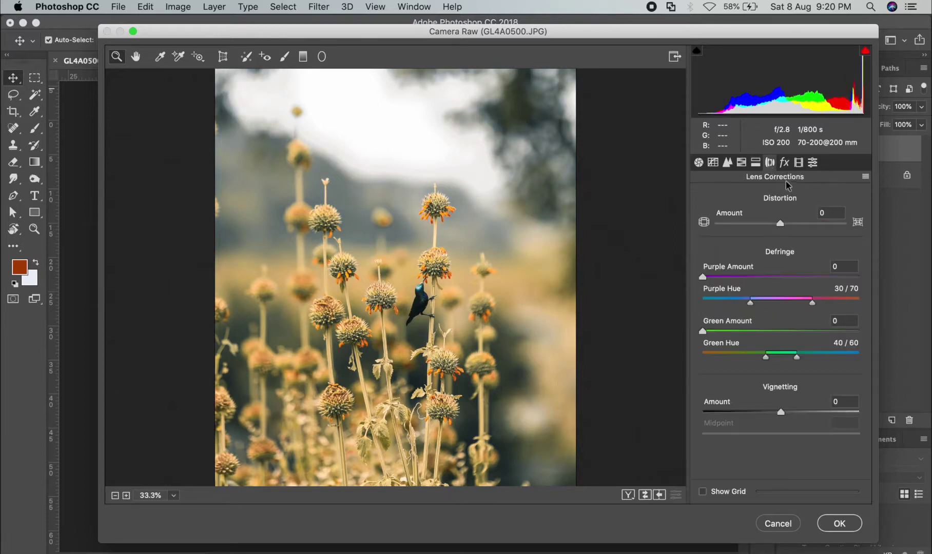
left_click_drag(780, 225, 779, 224)
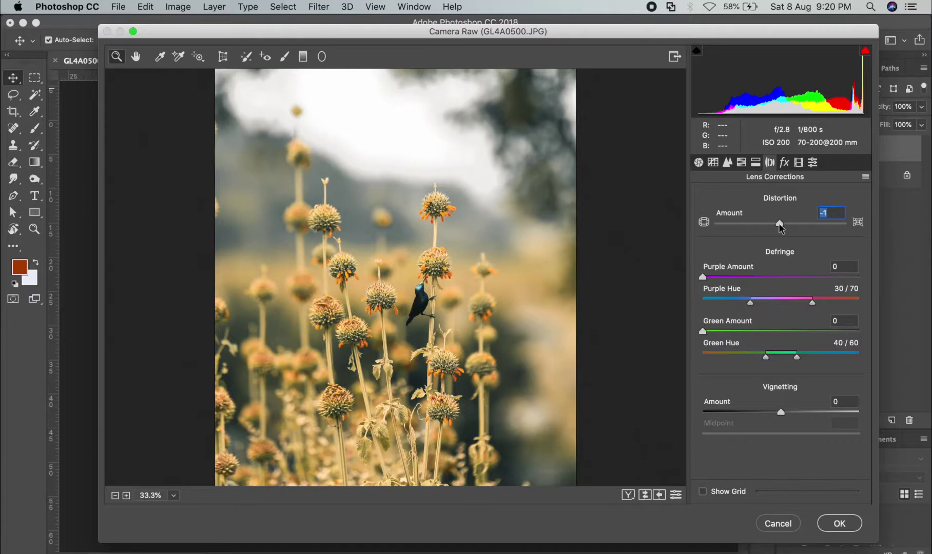
left_click_drag(769, 300, 753, 297)
mouse_move(789, 355)
left_mouse_down()
mouse_move(808, 353)
mouse_move(754, 361)
mouse_move(779, 362)
left_mouse_up()
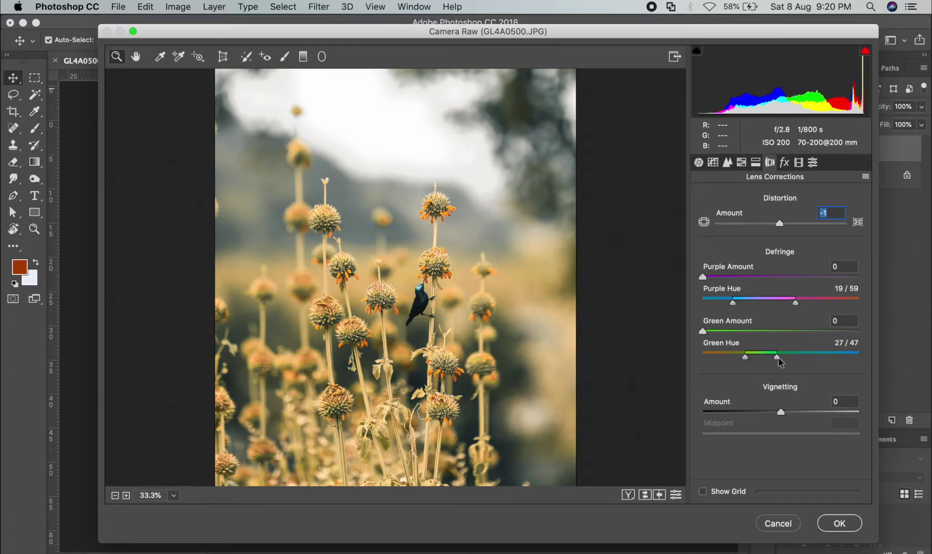
left_click_drag(703, 331, 760, 338)
Darken the photo's edges with a lens vignetting amount of -13 and a post-crop vignetting amount of -7
left_click_drag(781, 414, 774, 414)
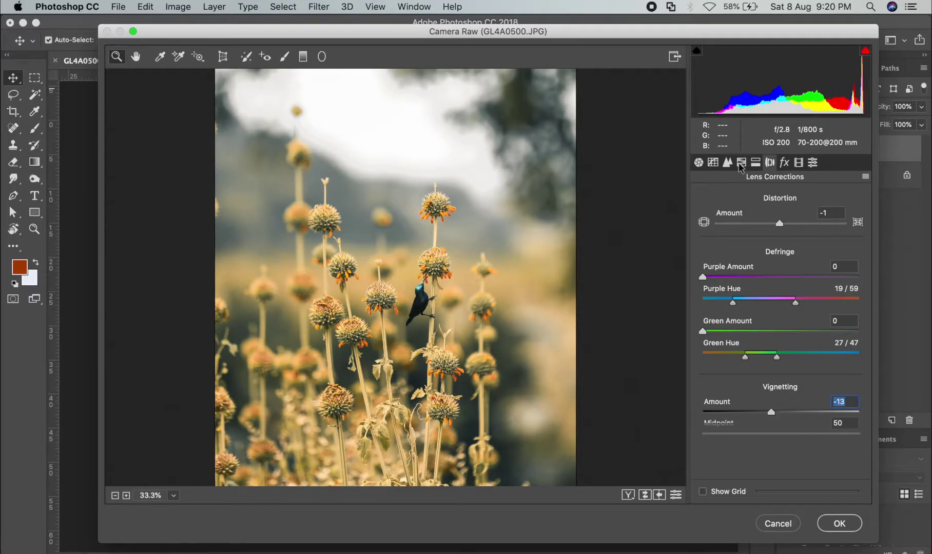
left_click(783, 162)
mouse_move(779, 335)
left_mouse_down()
mouse_move(764, 335)
mouse_move(775, 334)
left_mouse_up()
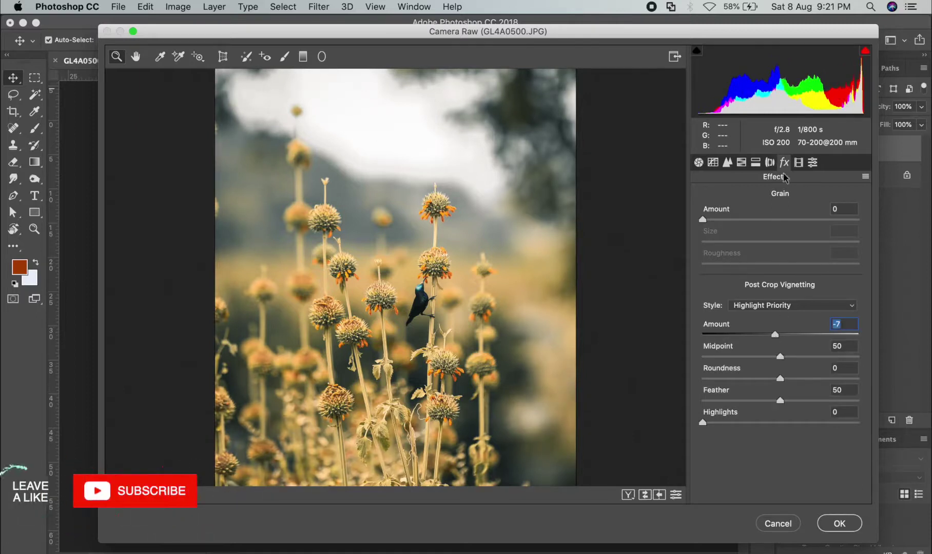
Calibrate the colors with shadows tint +6, red primary hue -80 and red primary saturation +67
left_click(798, 162)
mouse_move(780, 248)
left_mouse_down()
mouse_move(748, 250)
mouse_move(782, 251)
left_mouse_up()
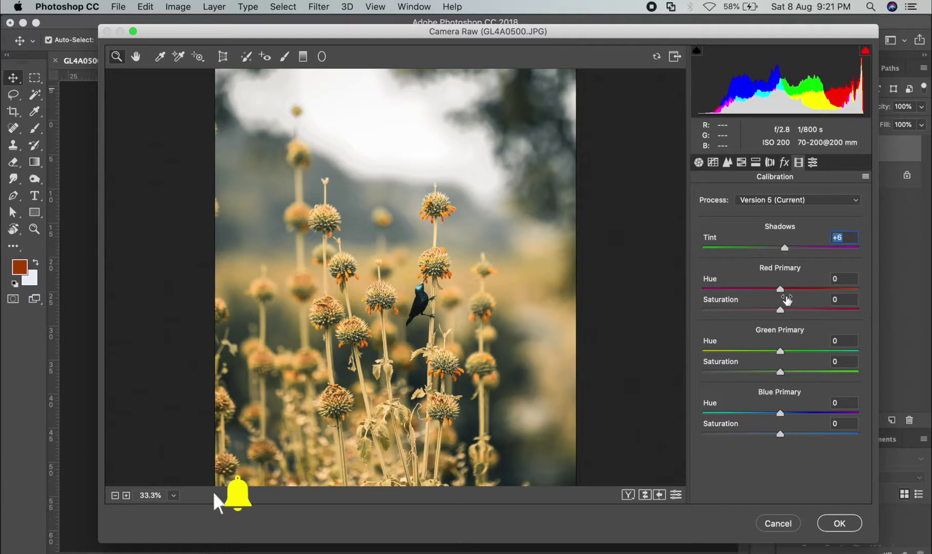
left_click_drag(780, 289, 739, 289)
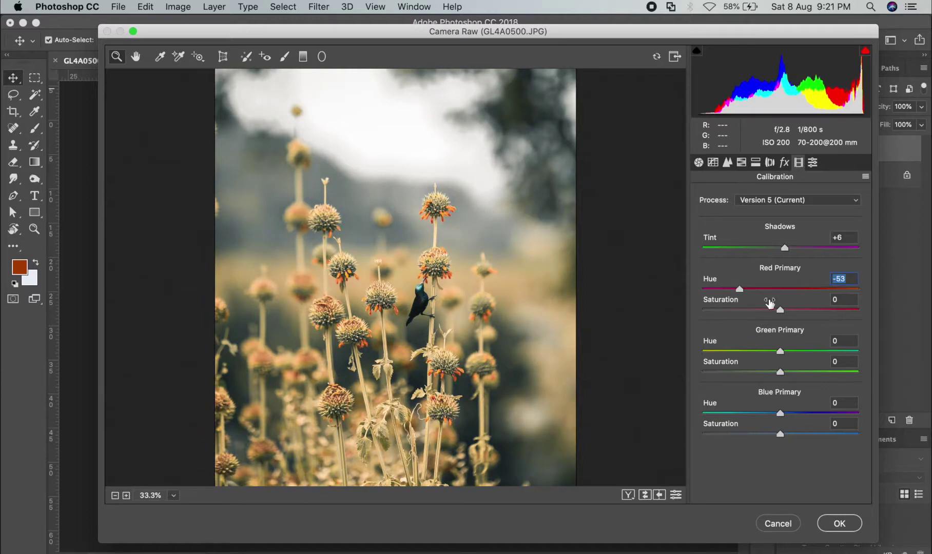
left_click_drag(797, 310, 822, 310)
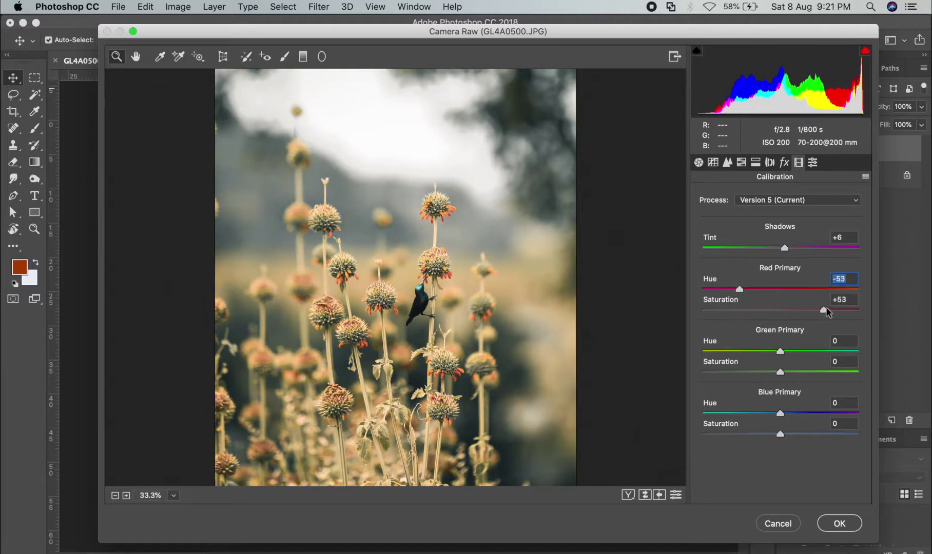
left_click_drag(764, 289, 716, 289)
Calibrate the green primary to hue -28 with reduced saturation and the blue primary to hue -8 and saturation +14, and apply the filter
left_click_drag(777, 352, 773, 379)
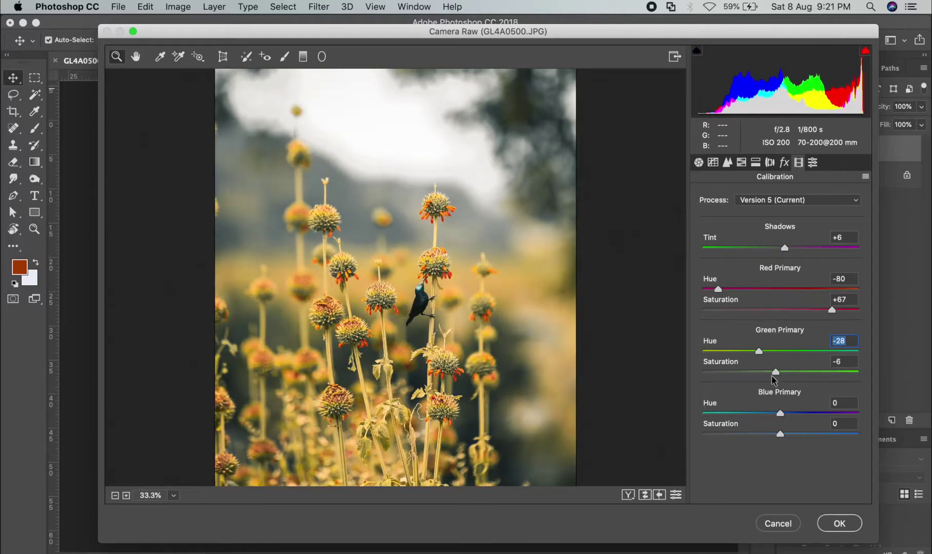
mouse_move(780, 415)
left_mouse_down()
mouse_move(754, 416)
mouse_move(815, 431)
mouse_move(772, 432)
left_mouse_up()
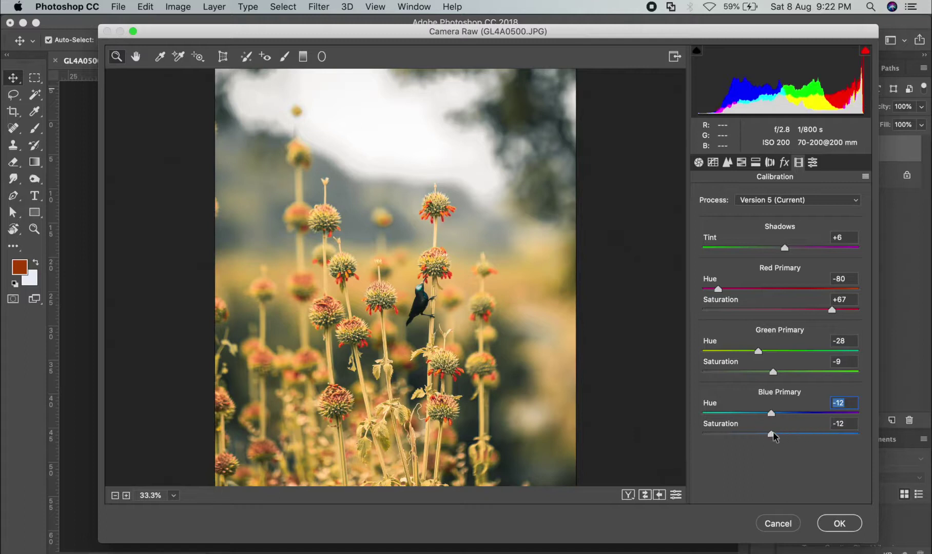
left_click(772, 432)
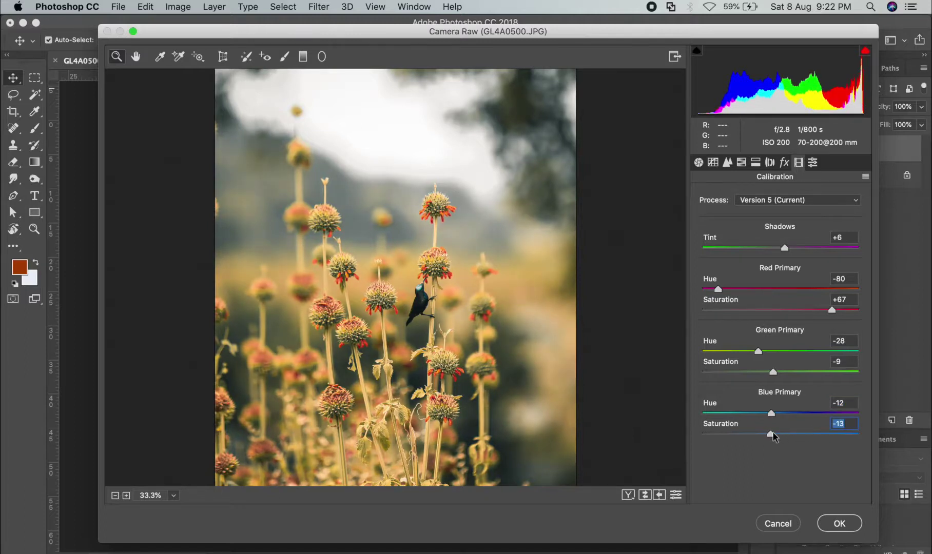
left_click(792, 434)
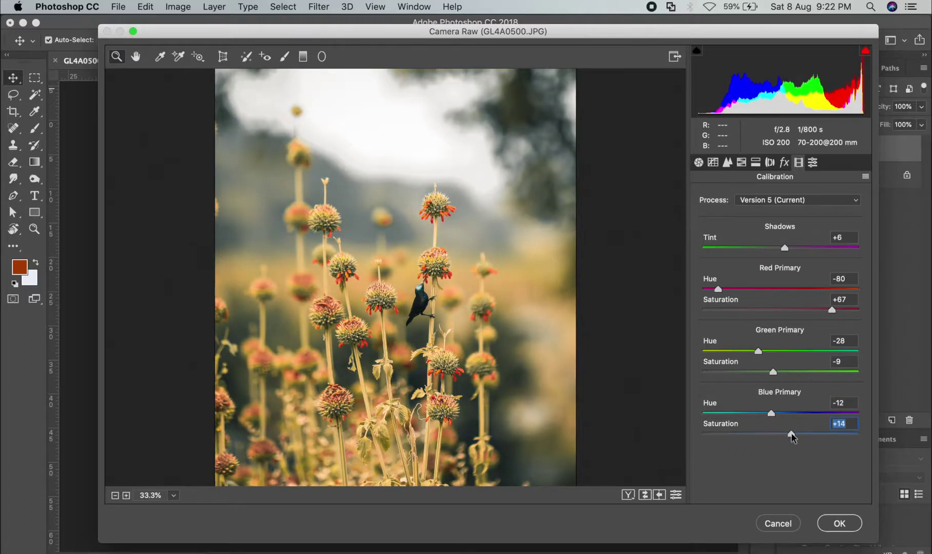
mouse_move(771, 412)
left_mouse_down()
mouse_move(762, 413)
mouse_move(774, 418)
left_mouse_up()
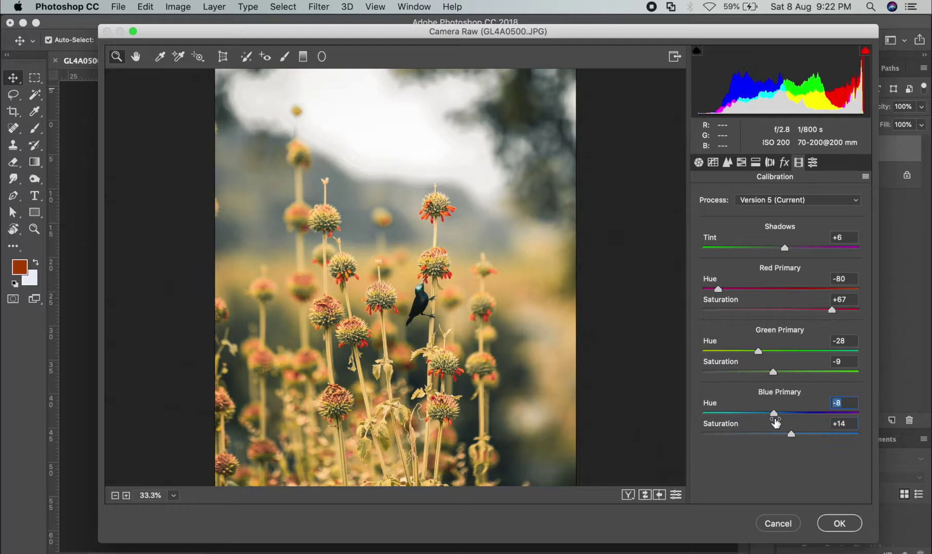
left_click_drag(792, 376, 760, 376)
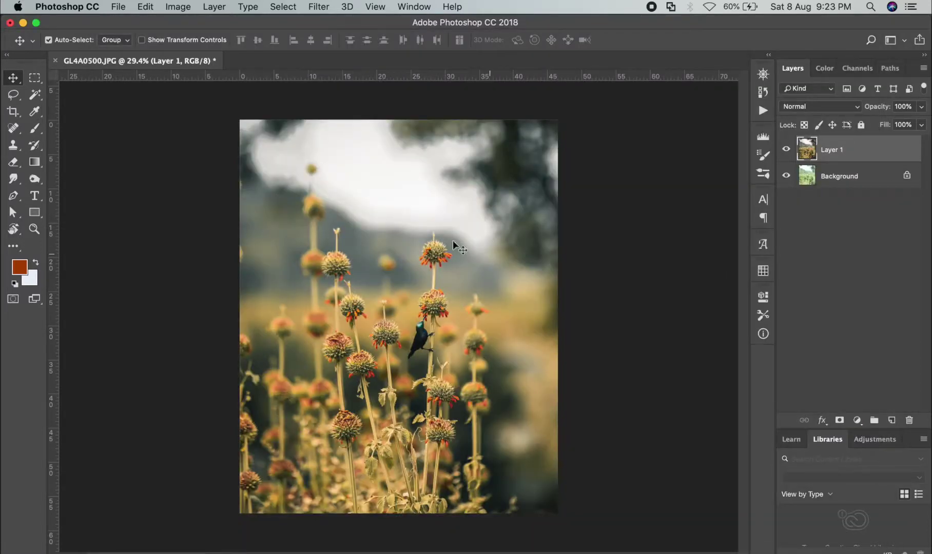
Compare the graded photo with the original by toggling the visibility of Layer 1
left_click(788, 152)
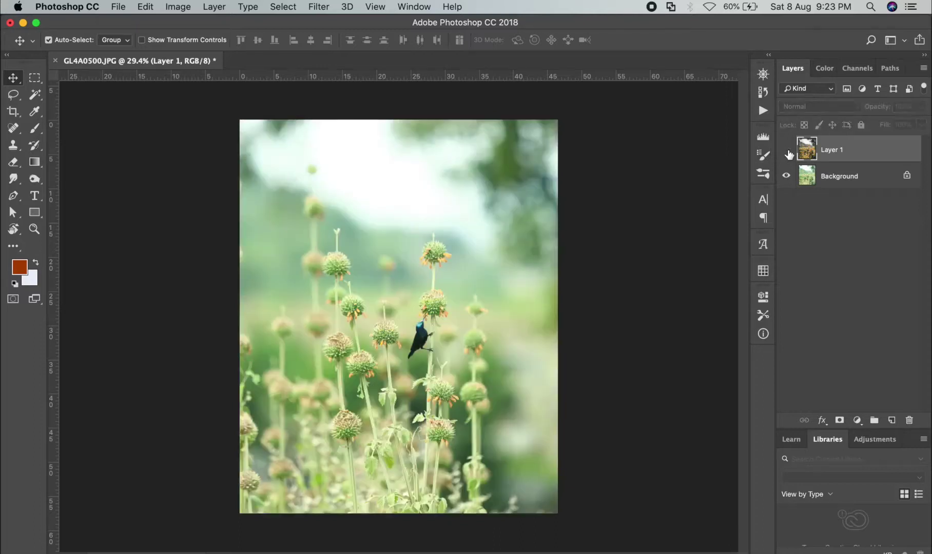
left_click(786, 151)
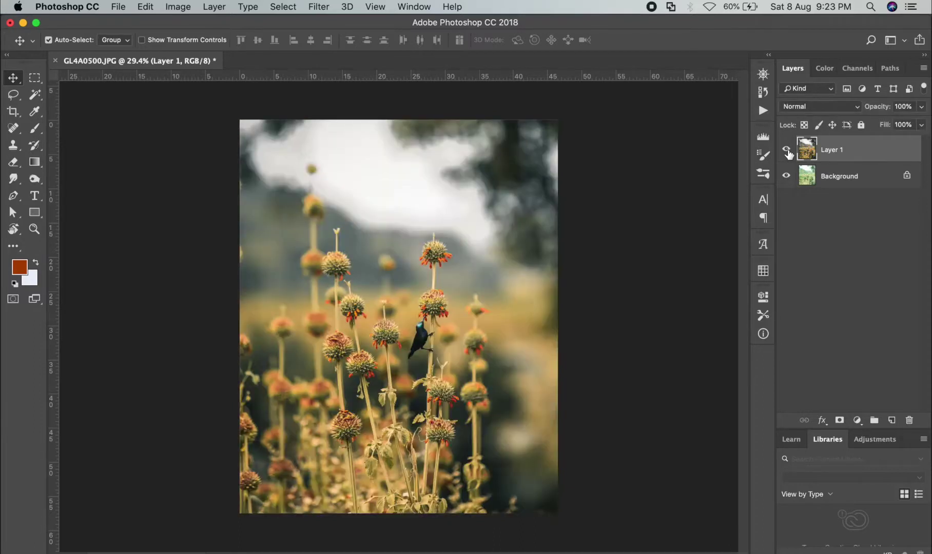
left_click(788, 152)
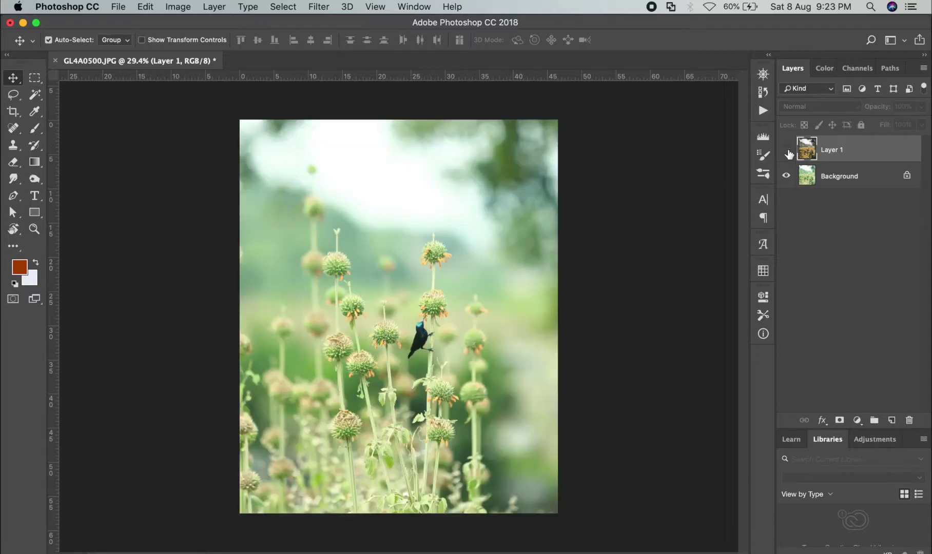
left_click(787, 150)
left_click(787, 151)
left_click(787, 152)
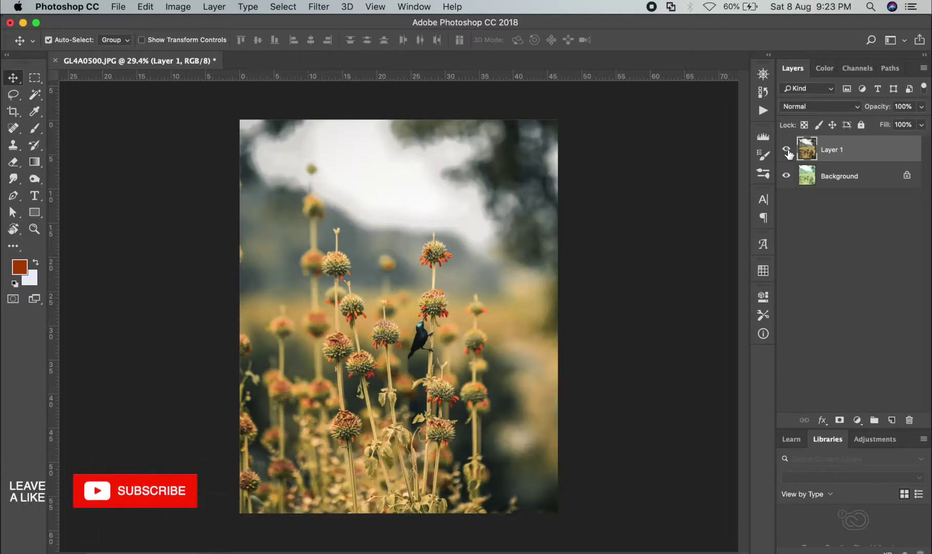
Reopen the Camera Raw filter on Layer 1 and start an adjustment brush on the dark trees beside the sky with exposure +0.20
left_click(319, 7)
left_click(466, 126)
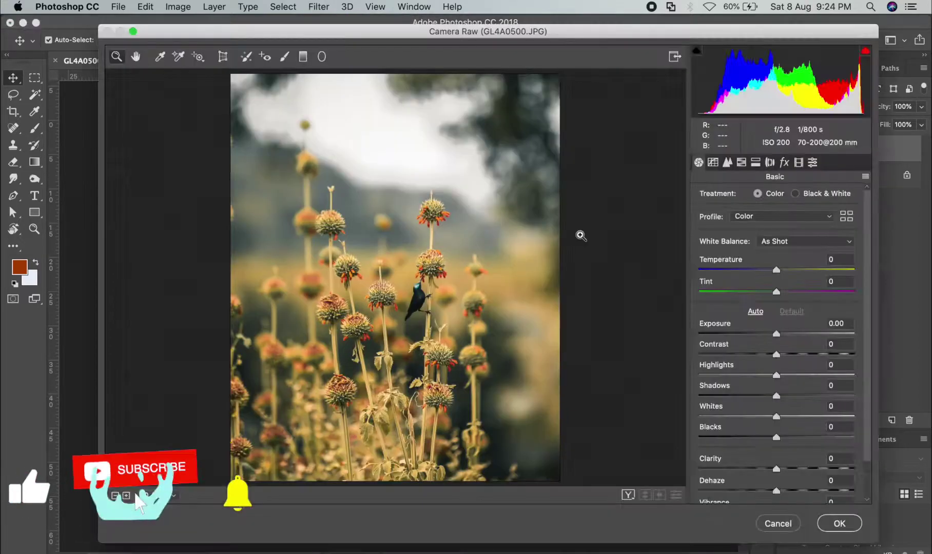
left_click(285, 58)
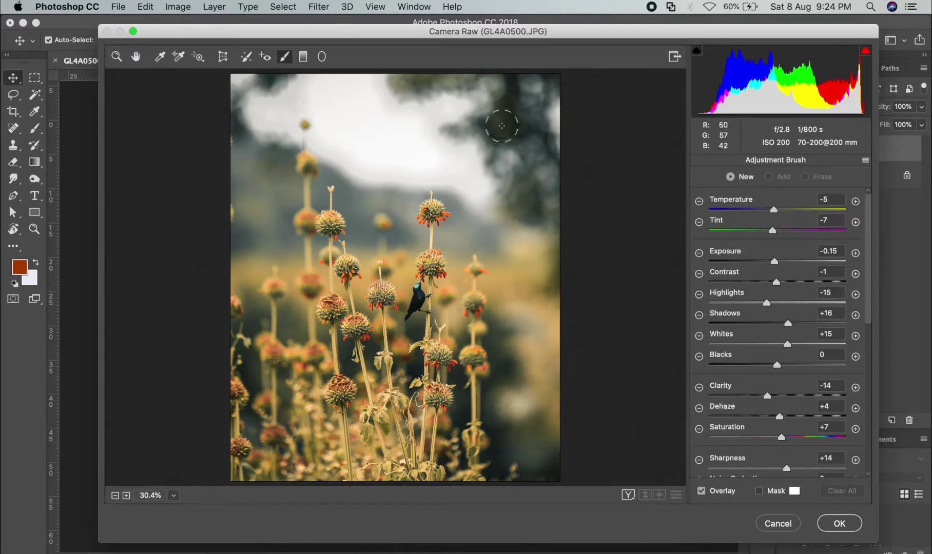
left_click(524, 149)
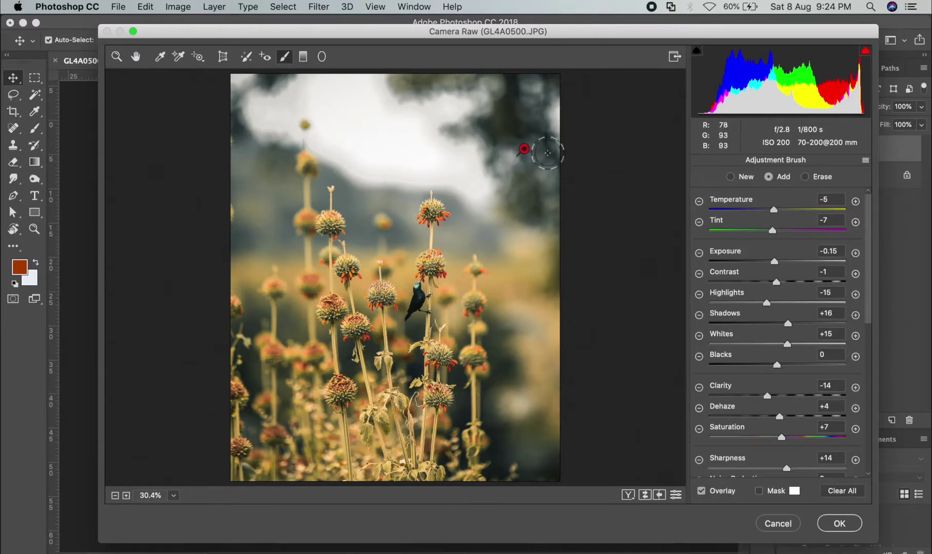
left_click(782, 262)
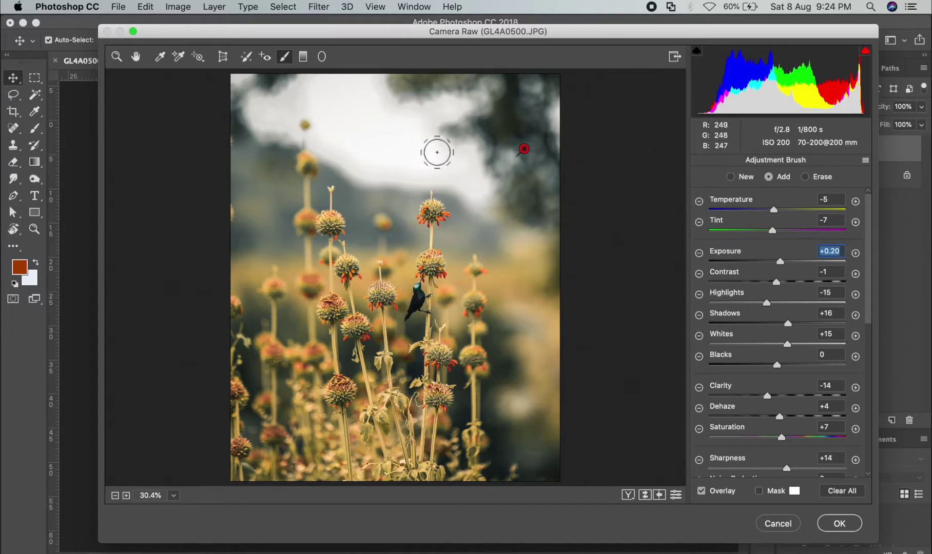
Enlarge the adjustment brush and paint the brightening over the sky, the flowers, the bird and the lower background
key("bracketright")
key("bracketright")
key("bracketright")
key("bracketright")
key("bracketright")
key("bracketright")
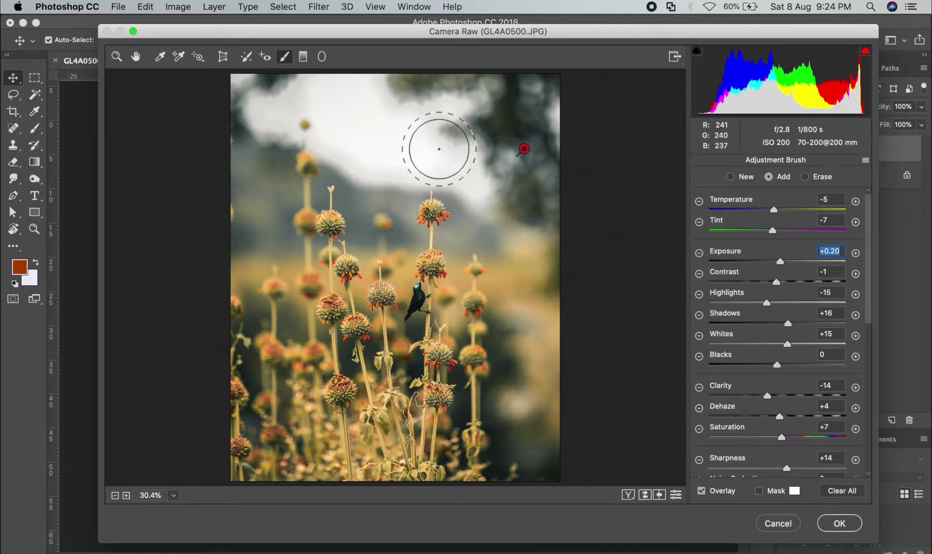
left_click(445, 135)
mouse_move(467, 129)
left_mouse_down()
mouse_move(508, 111)
mouse_move(478, 100)
mouse_move(408, 156)
mouse_move(290, 305)
left_mouse_up()
mouse_move(454, 182)
left_mouse_down()
mouse_move(374, 230)
mouse_move(409, 210)
left_mouse_up()
mouse_move(430, 262)
left_mouse_down()
mouse_move(392, 298)
mouse_move(399, 307)
left_mouse_up()
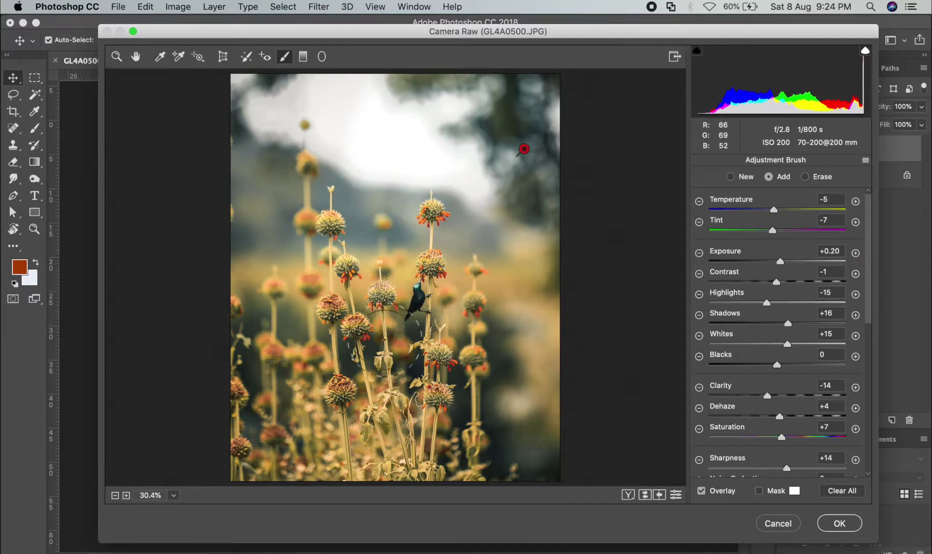
left_click_drag(514, 277, 349, 508)
mouse_move(506, 180)
left_mouse_down()
mouse_move(378, 440)
mouse_move(453, 183)
left_mouse_up()
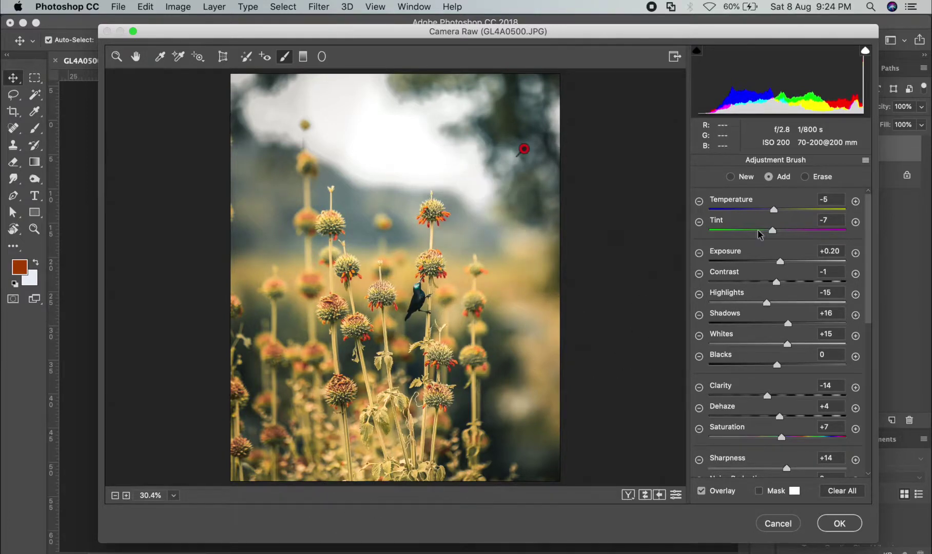
Strengthen the brushed area with exposure +0.70 and contrast of about +32, and apply the filter
left_click_drag(781, 262, 789, 261)
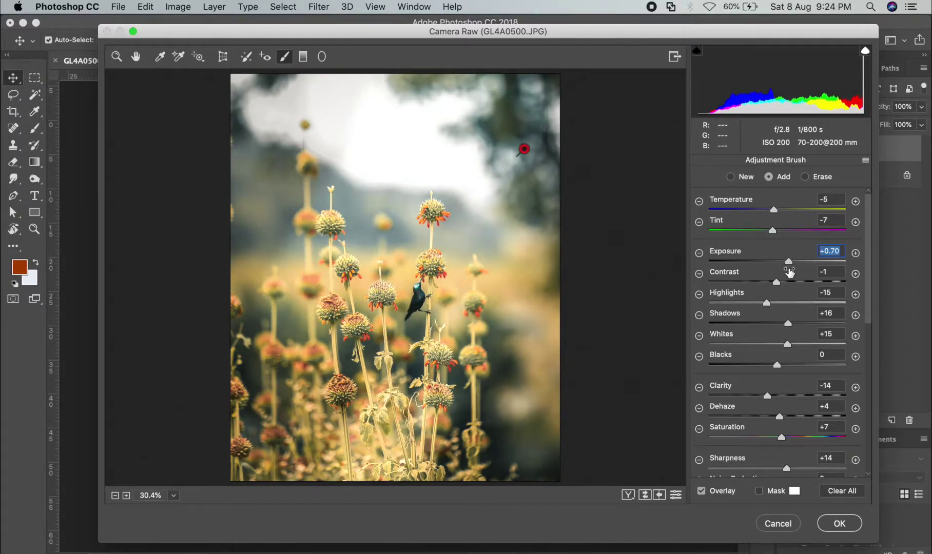
left_click_drag(783, 283, 804, 288)
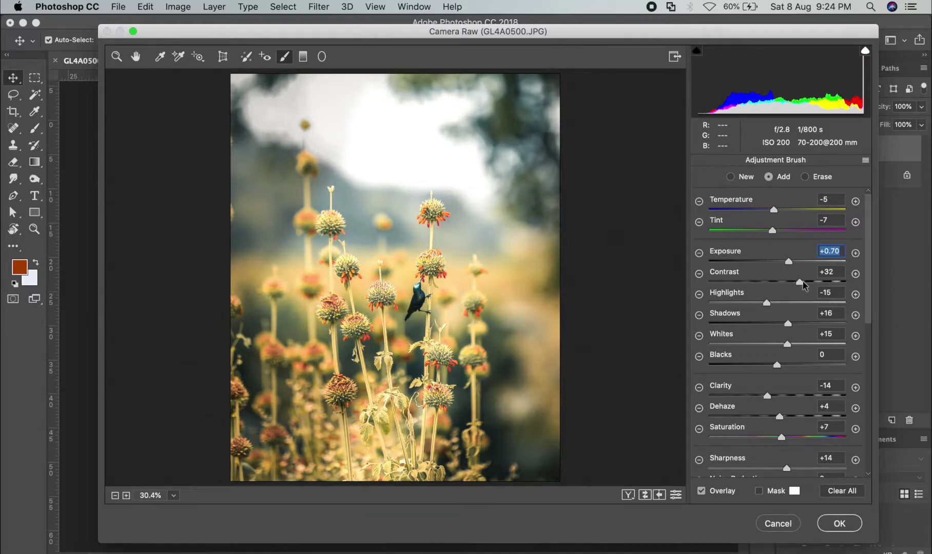
left_click(803, 282)
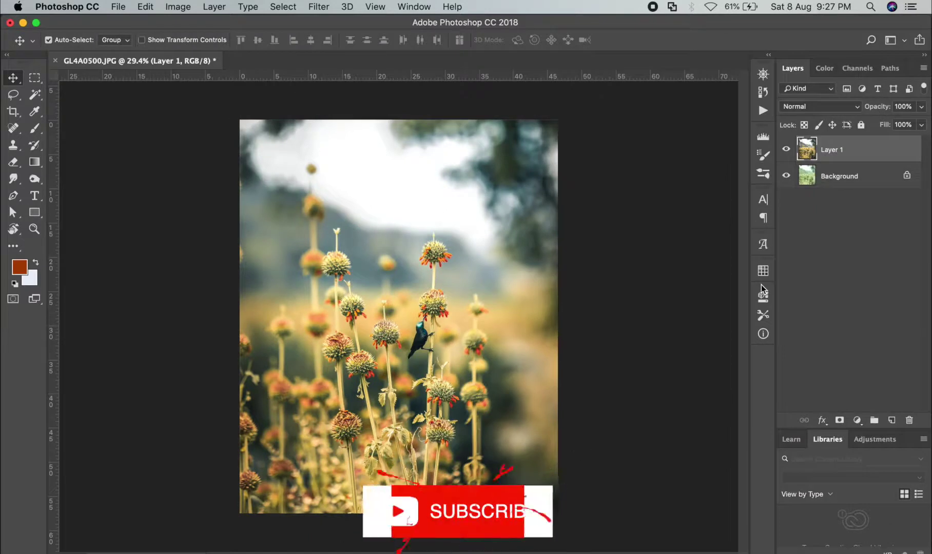
Toggle the visibility of Layer 1 to compare the final brushed version with the original photo
left_click(785, 150)
left_click(786, 150)
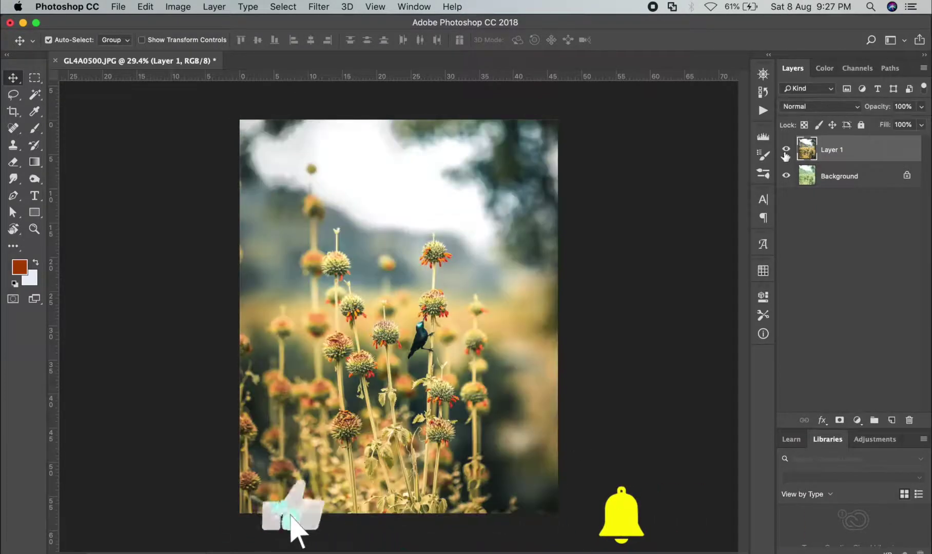
left_click(786, 153)
left_click(786, 153)
left_click(785, 153)
left_click(785, 153)
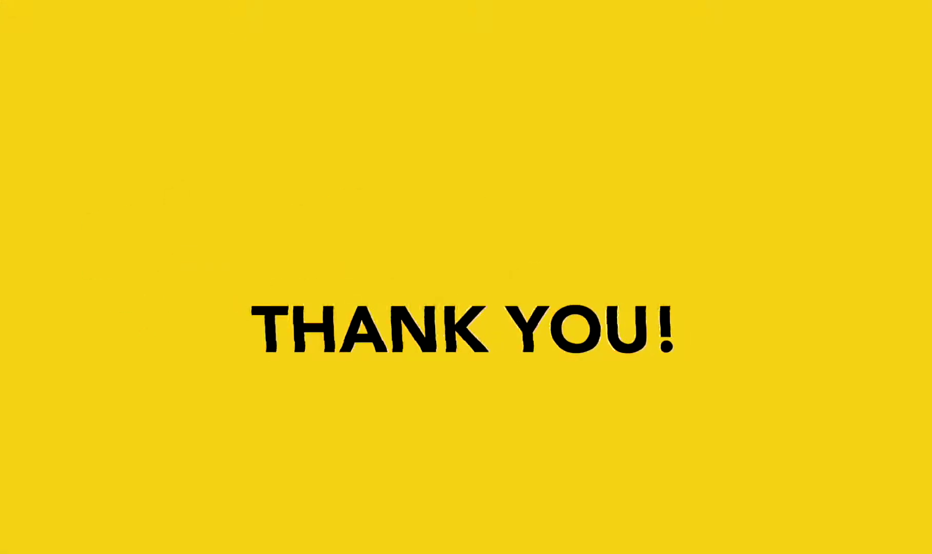